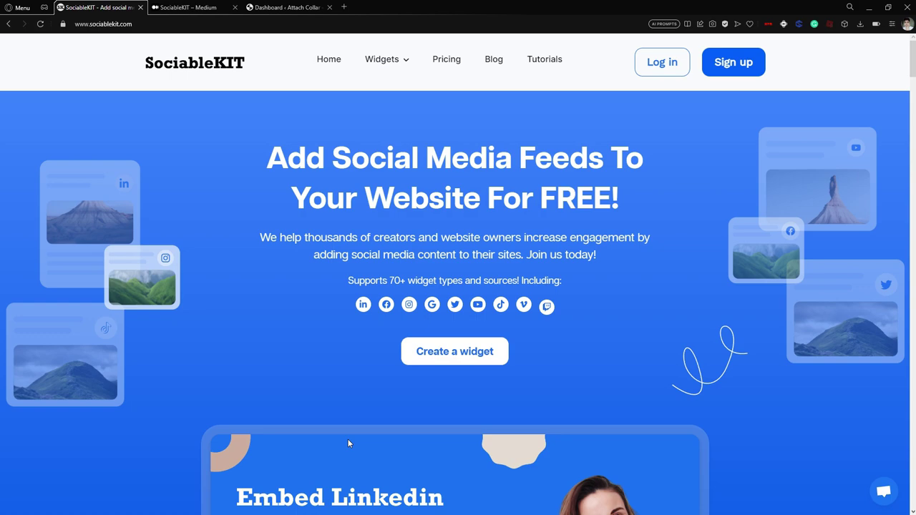
Browse the SociableKIT Medium profile page
click(215, 7)
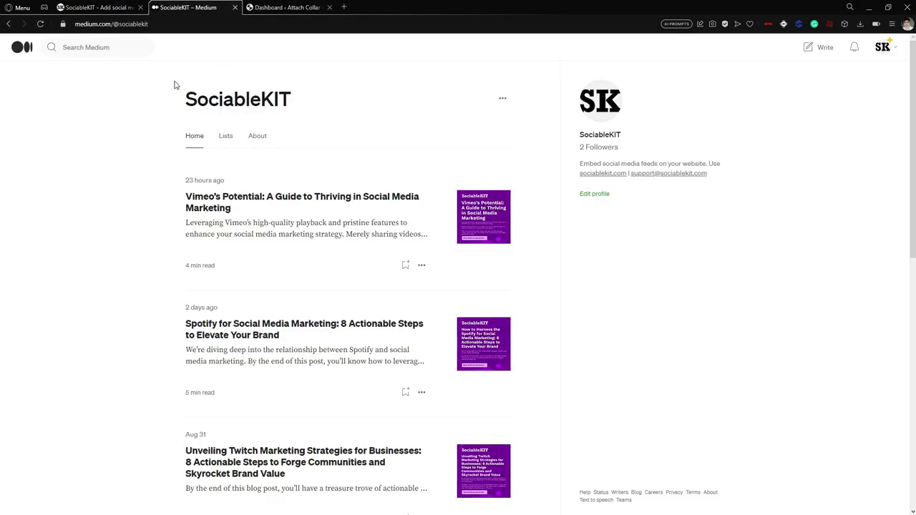
scroll(431, 211, down, 5)
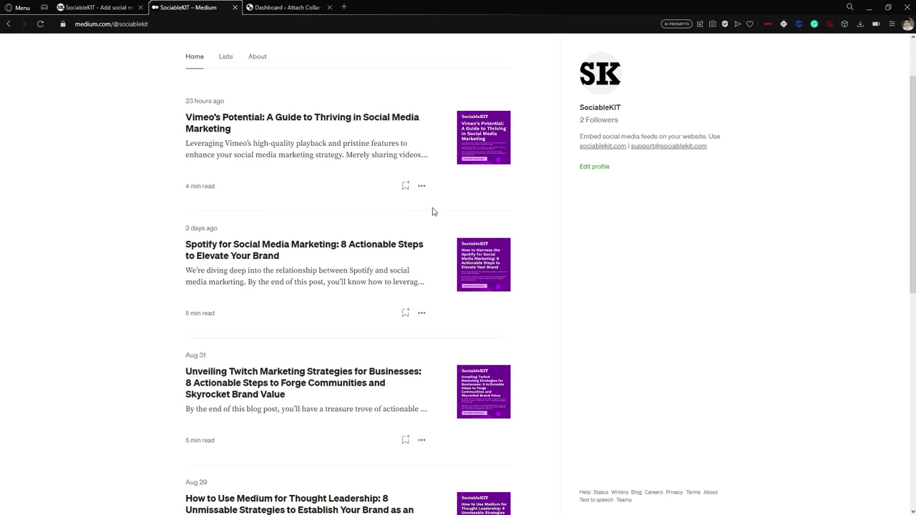
scroll(436, 211, down, 3)
scroll(370, 227, up, 7)
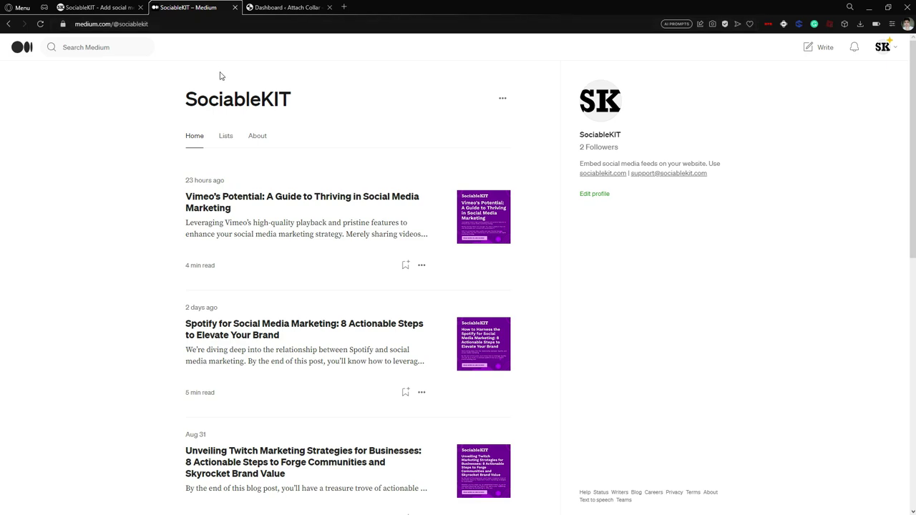
Load the SociableKIT website, log in, and start creating a new widget from My Widgets
click(107, 8)
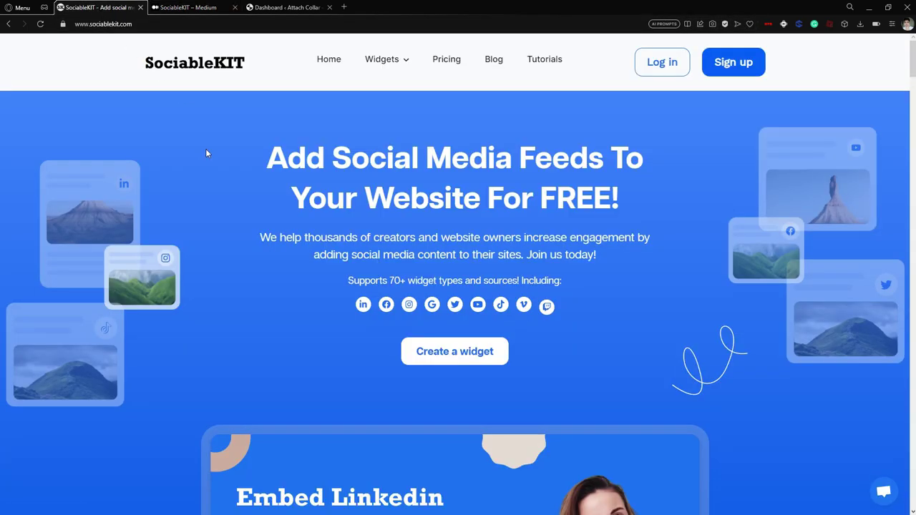
click(181, 27)
text(so)
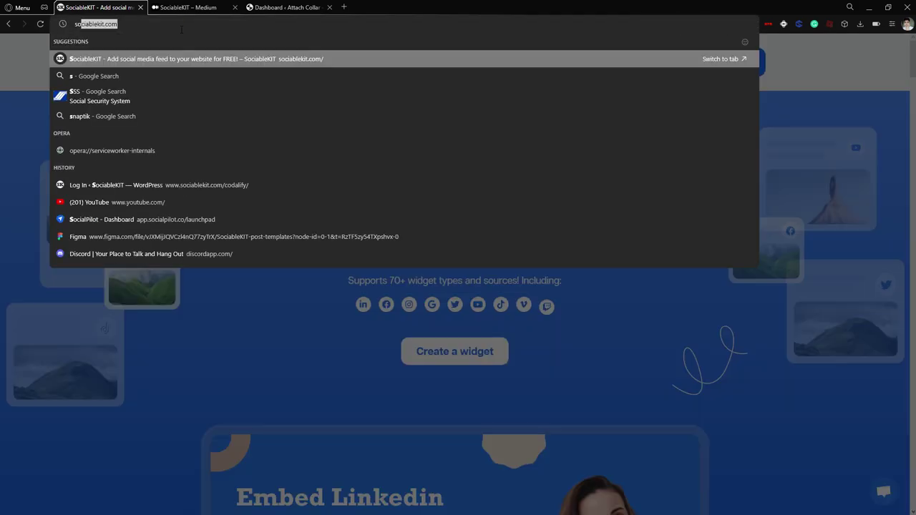
text(cial)
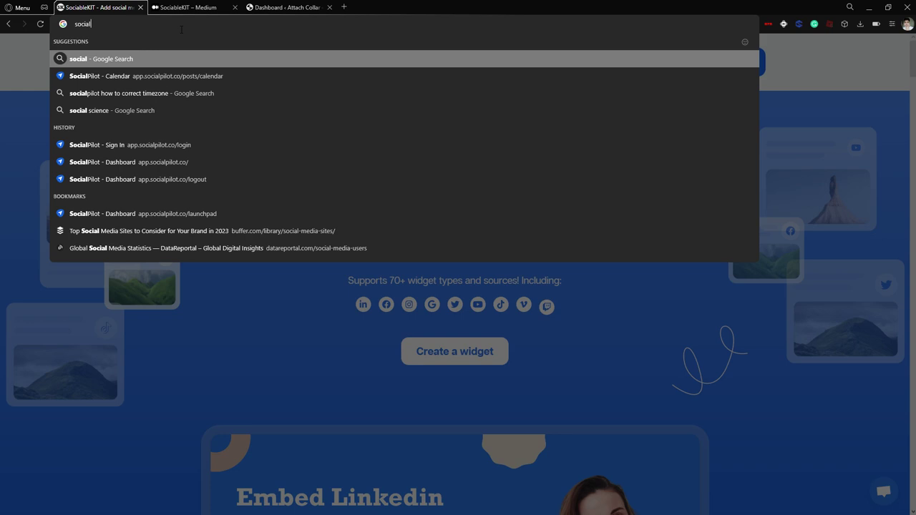
key(BackSpace)
key(Return)
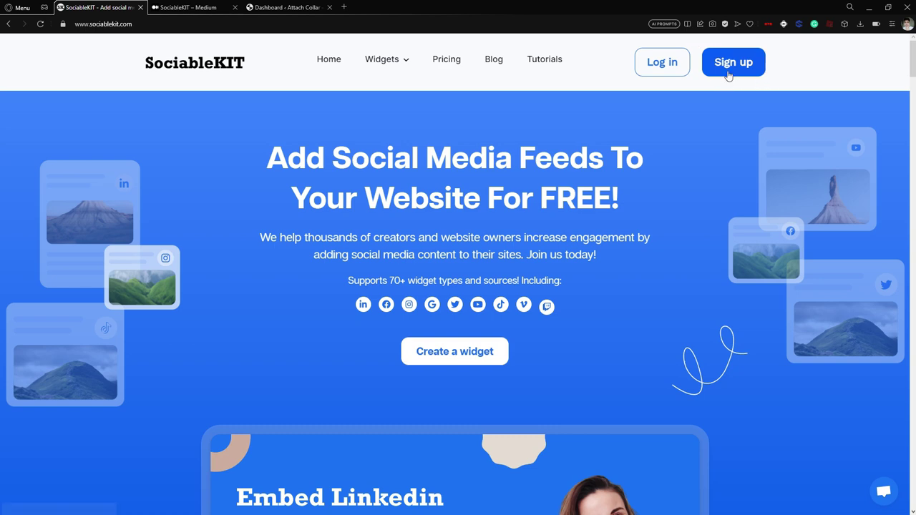
click(665, 71)
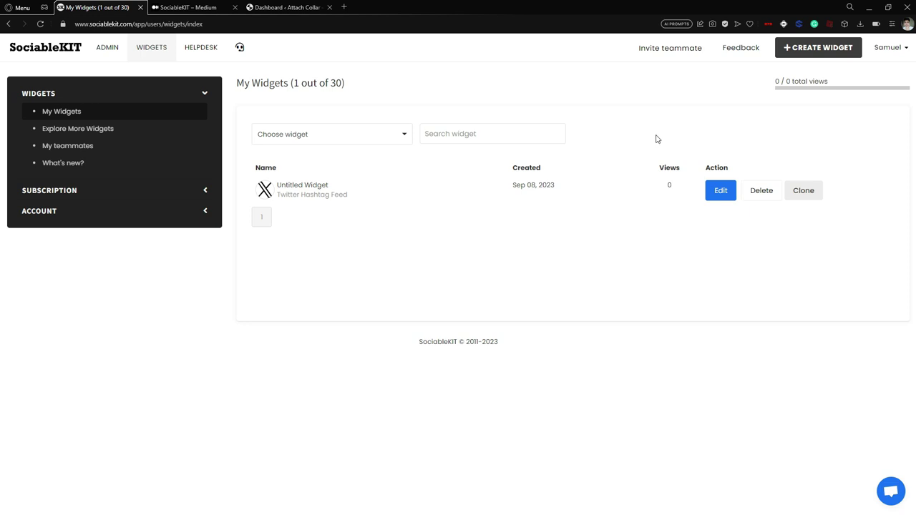
click(830, 58)
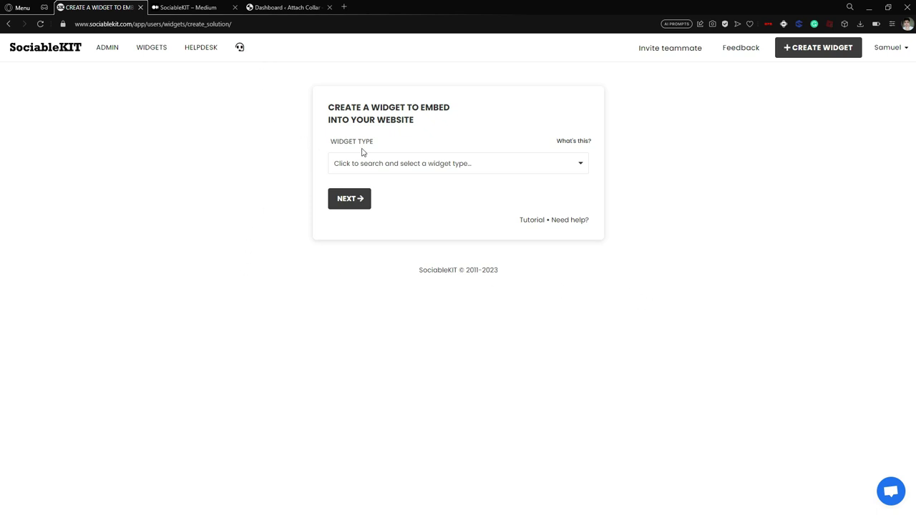
Choose Medium Blog as the widget type
click(413, 168)
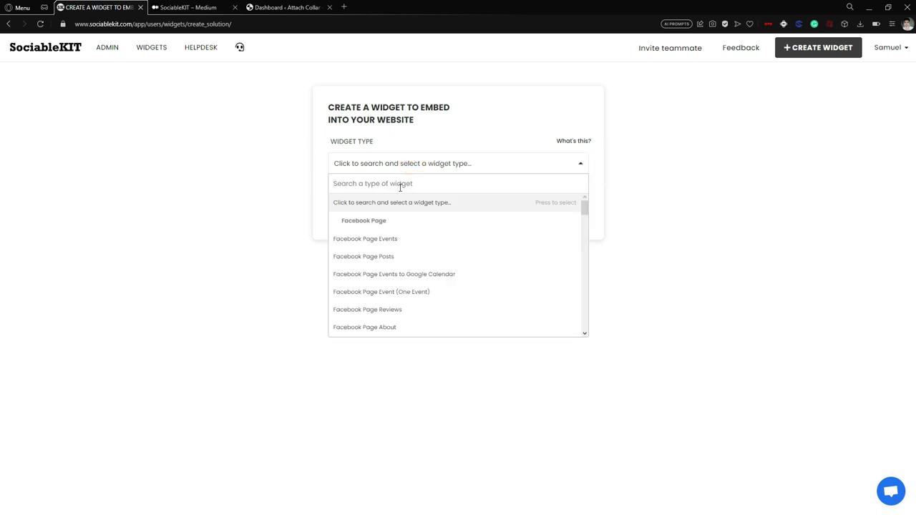
text(Me)
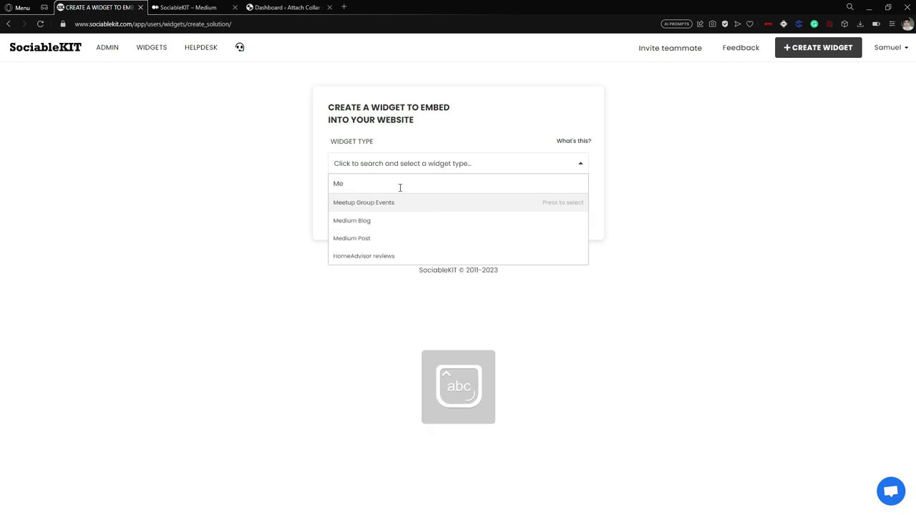
click(419, 221)
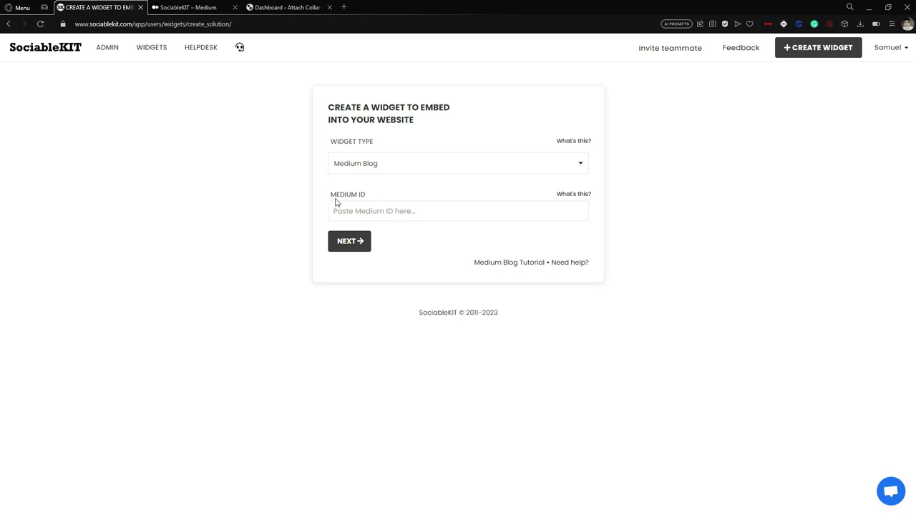
click(206, 7)
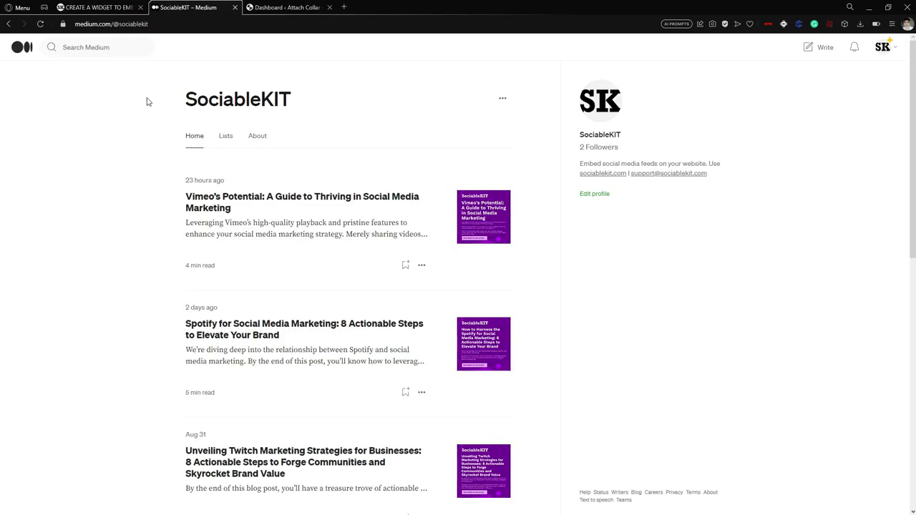
drag(165, 26, 113, 24)
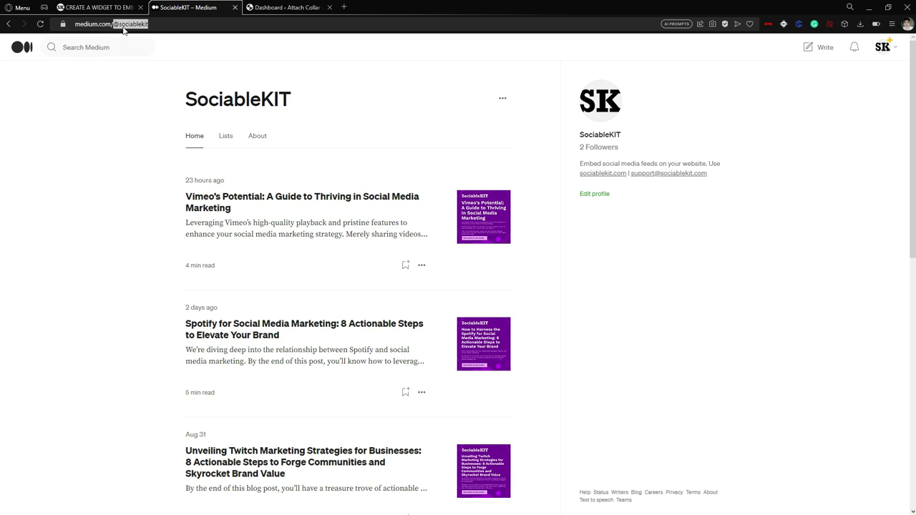
right_click(118, 30)
click(135, 66)
click(100, 7)
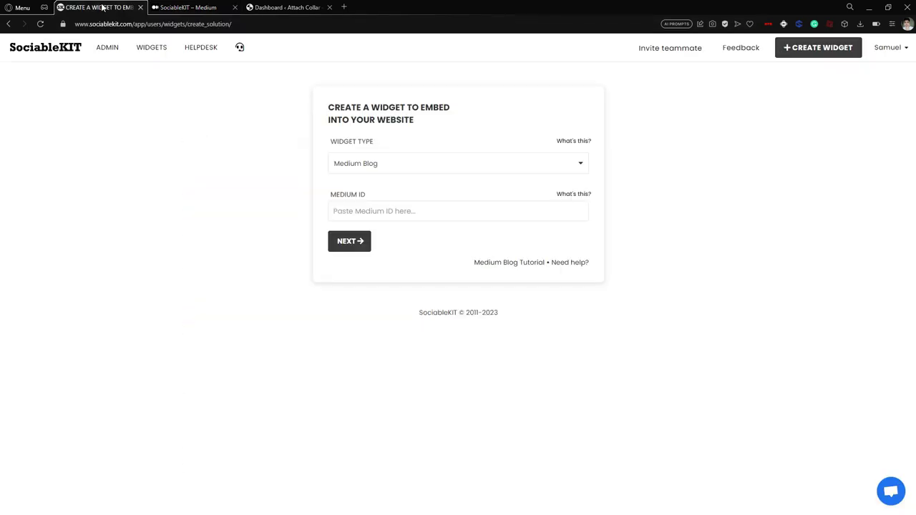
click(397, 212)
right_click(397, 212)
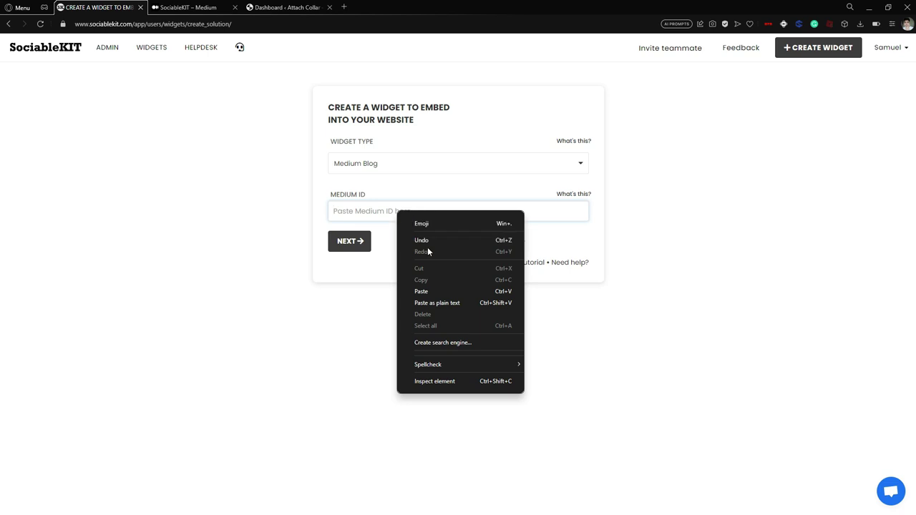
click(423, 292)
click(362, 247)
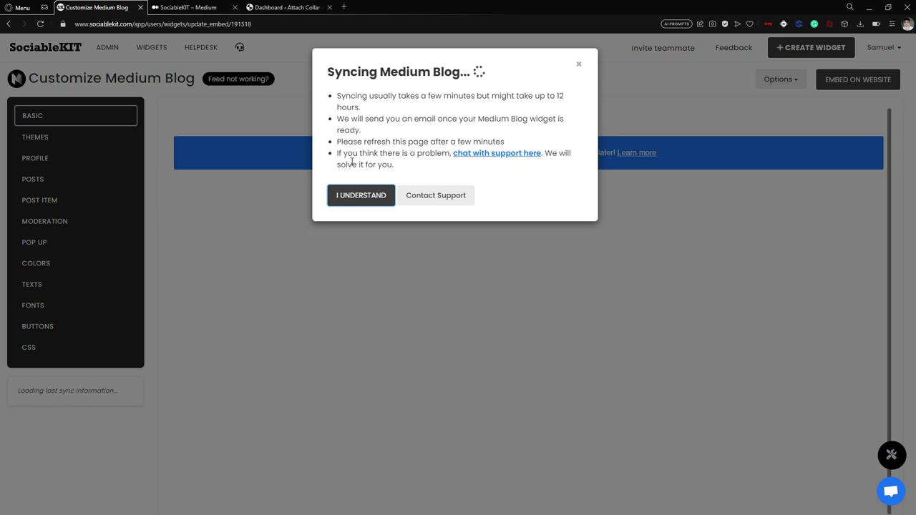
Dismiss the syncing notice and scroll through the widget's post preview
click(358, 194)
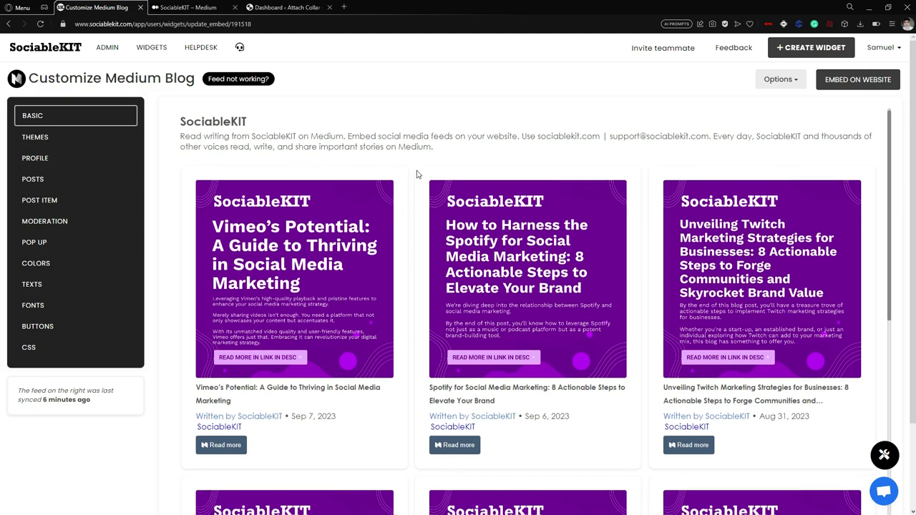
scroll(422, 200, down, 3)
scroll(422, 201, down, 3)
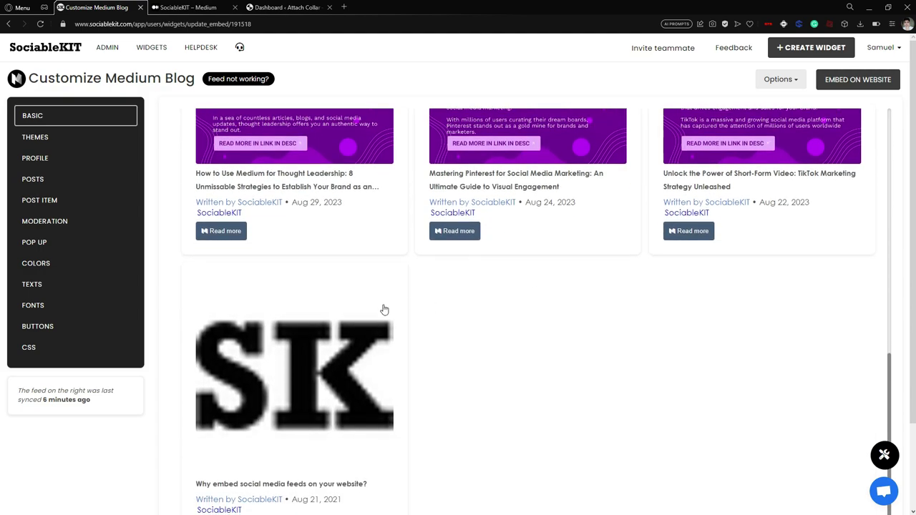
scroll(683, 336, up, 3)
scroll(684, 336, up, 3)
click(235, 124)
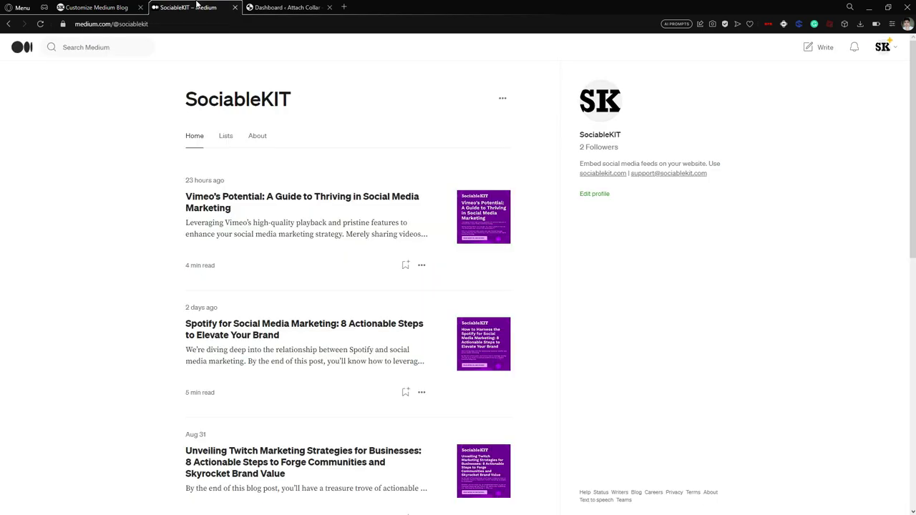
scroll(386, 265, down, 8)
scroll(393, 261, down, 1)
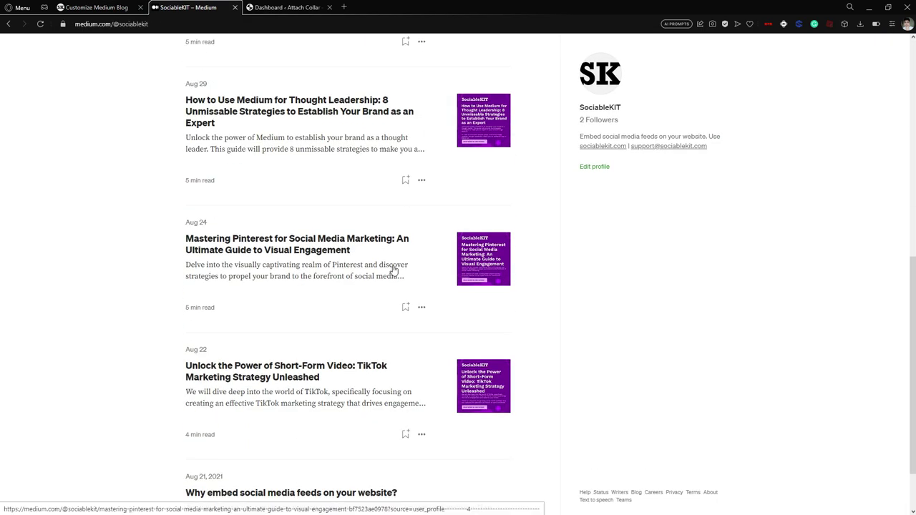
scroll(411, 272, up, 7)
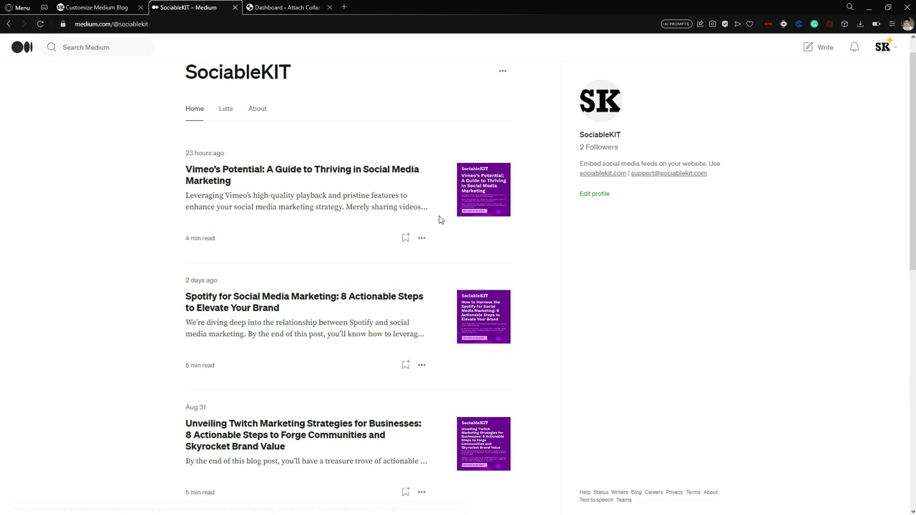
click(96, 7)
scroll(367, 240, down, 1)
scroll(367, 240, down, 4)
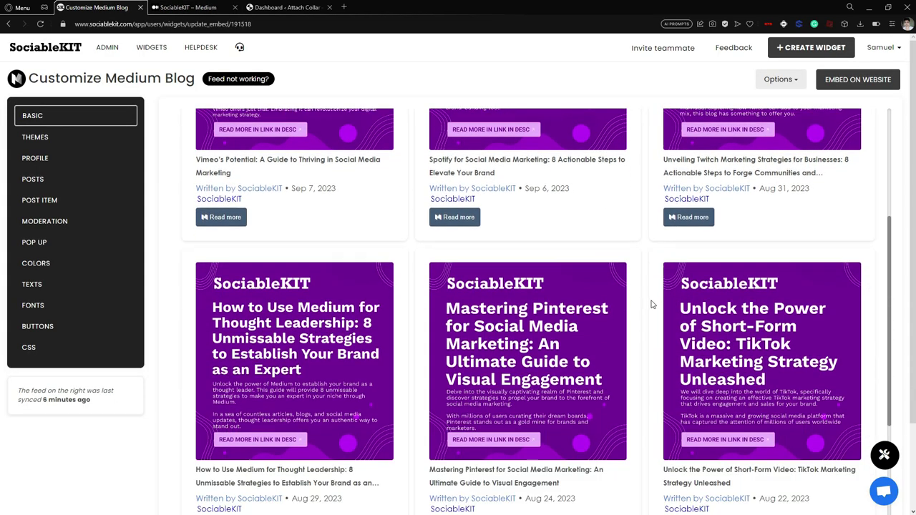
scroll(354, 251, up, 4)
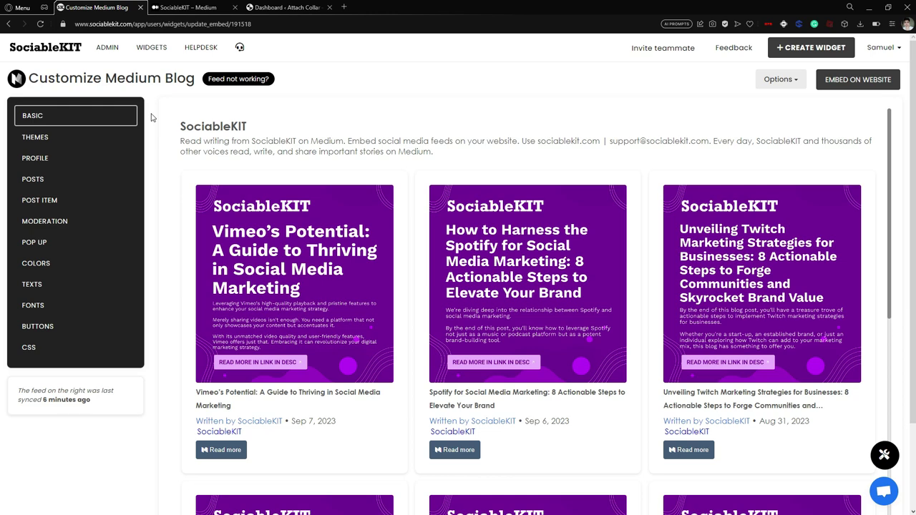
Rename the widget from Untitled Widget to SKBlogs in the Basic settings
click(101, 122)
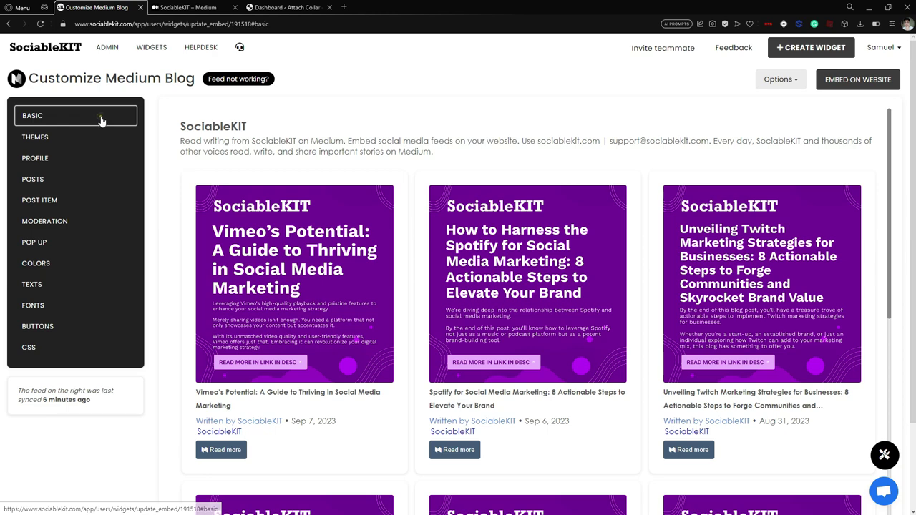
triple_click(233, 132)
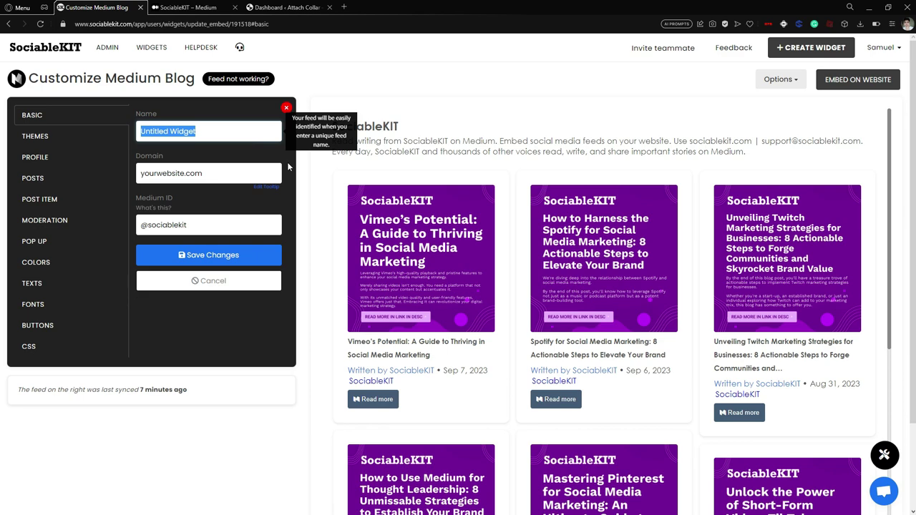
text(S)
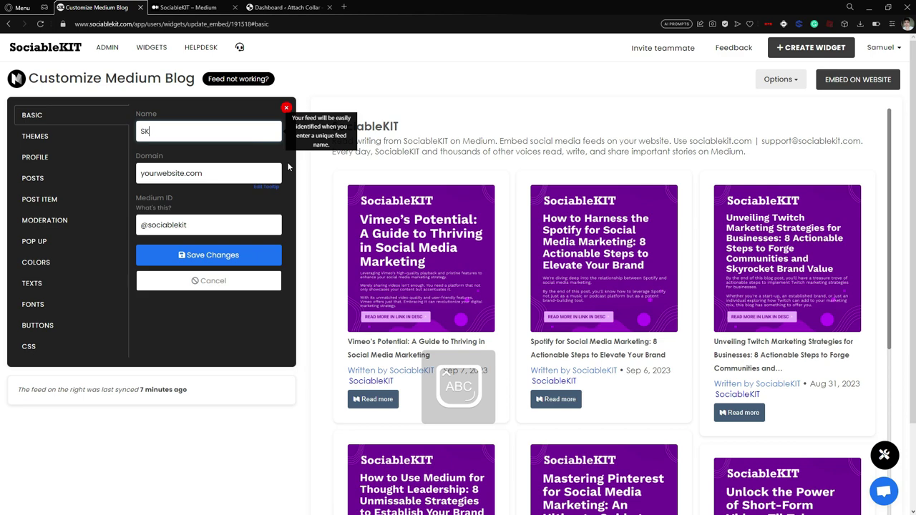
text(K)
key(Caps_Lock)
text(Blogs)
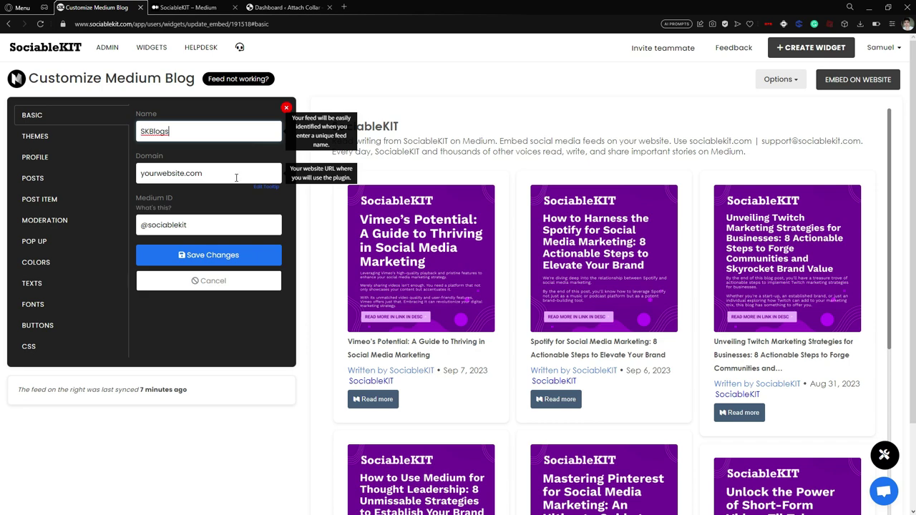
double_click(180, 129)
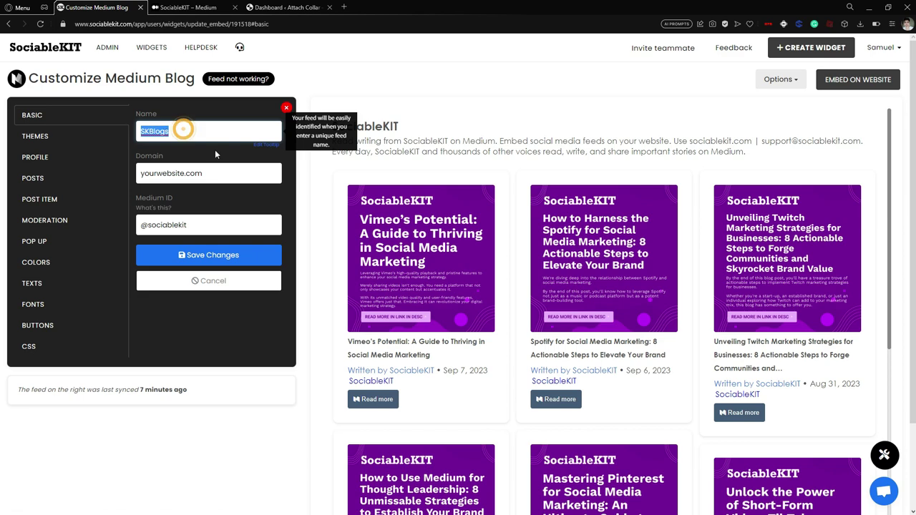
Set the widget domain to SKMediumBlogs.com and save the changes
double_click(219, 172)
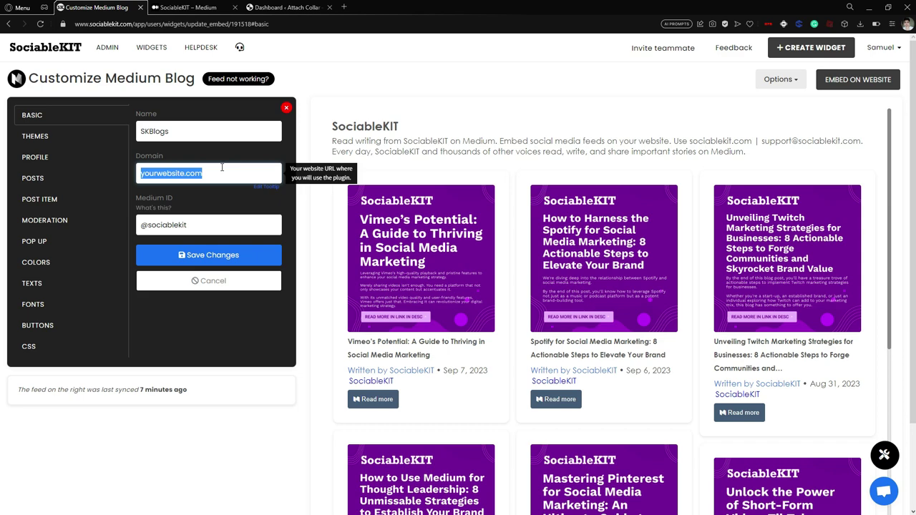
text(SK)
key(Caps_Lock)
text(m)
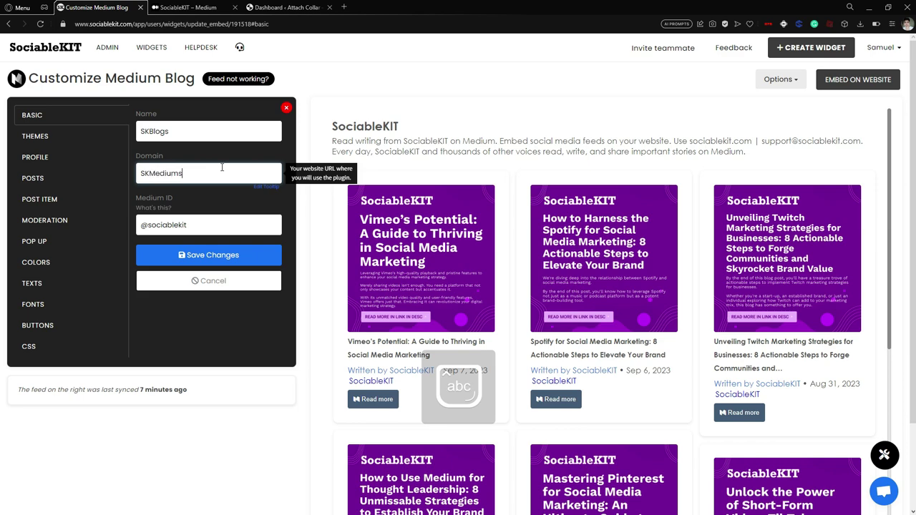
text(ediumBlogs.com)
click(215, 255)
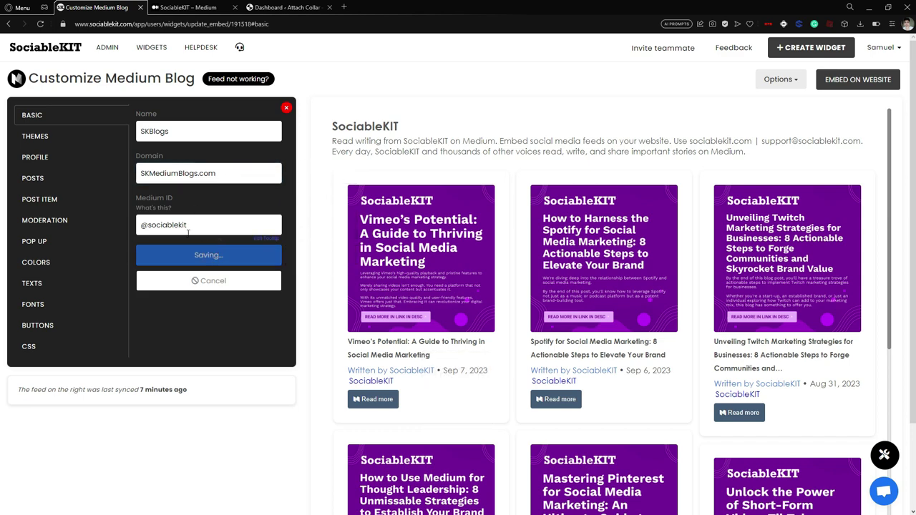
Switch the feed's colour theme to the Maganda Theme
click(76, 139)
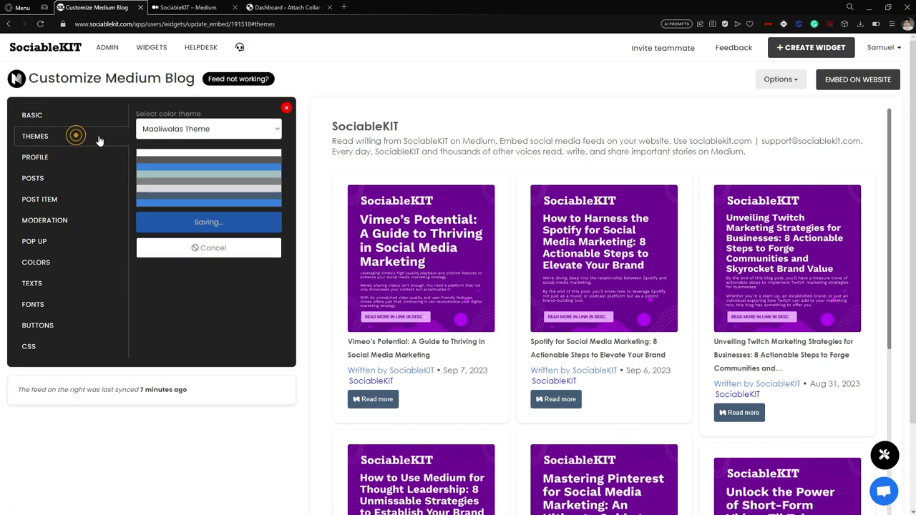
click(278, 128)
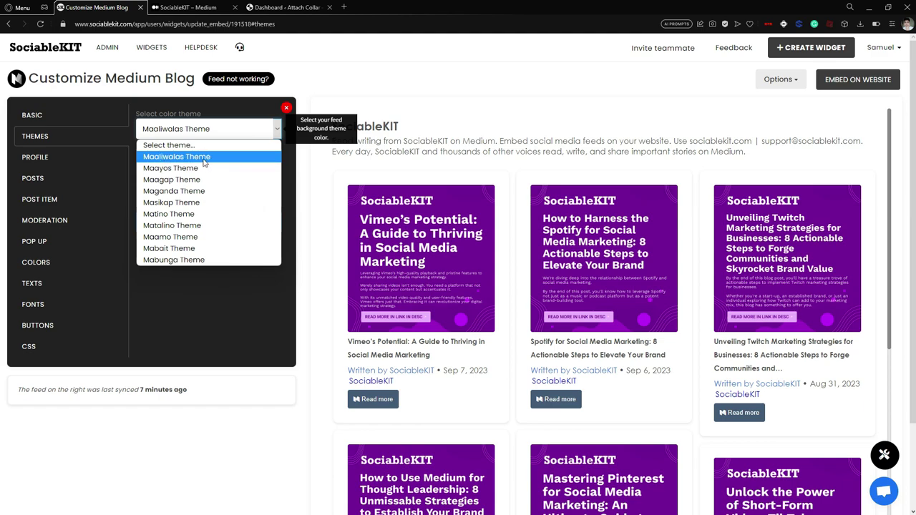
click(277, 130)
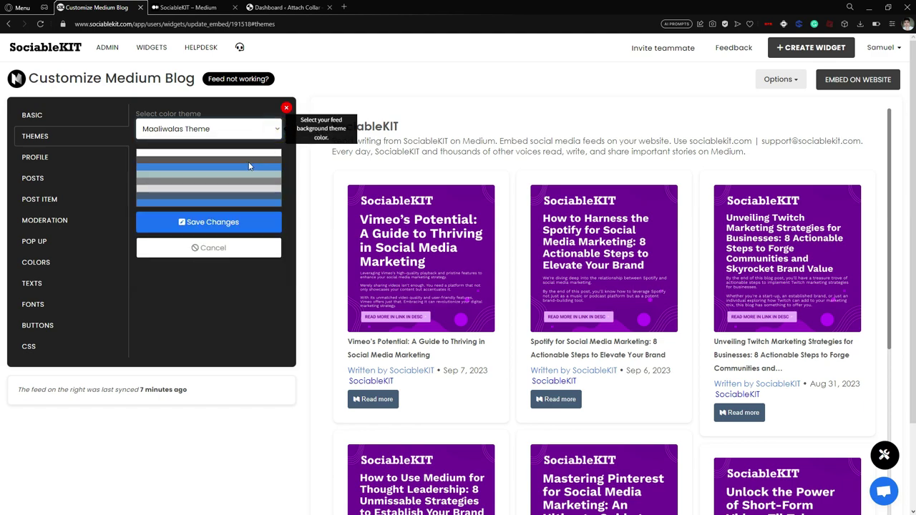
click(208, 129)
click(204, 189)
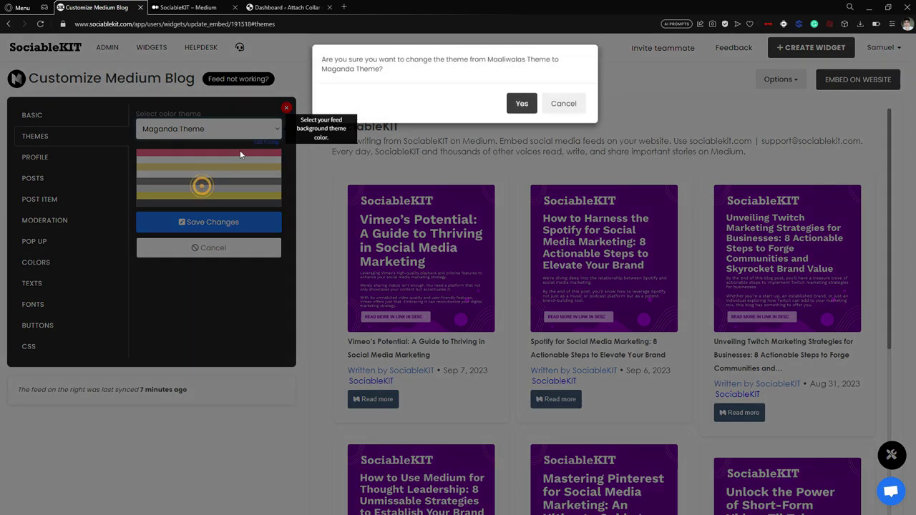
click(523, 109)
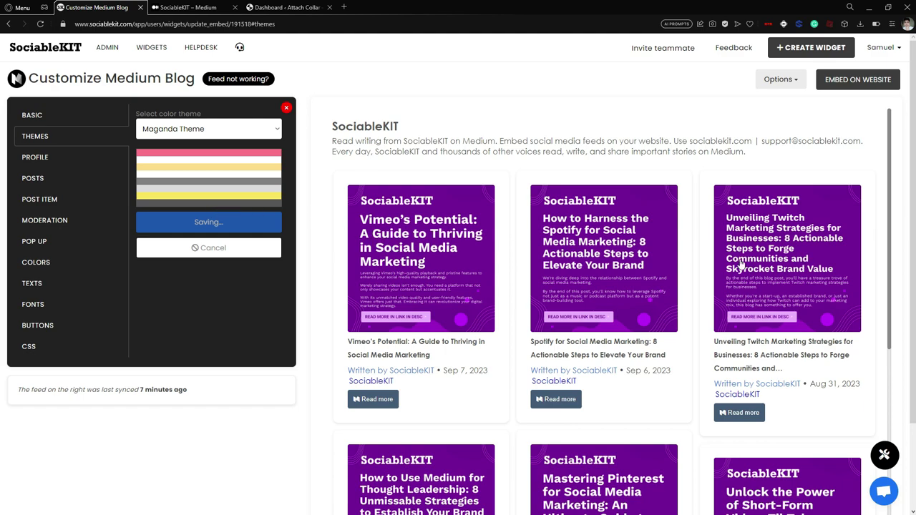
Revert the colour theme to Maaliwalas and show the Profile display options
click(278, 133)
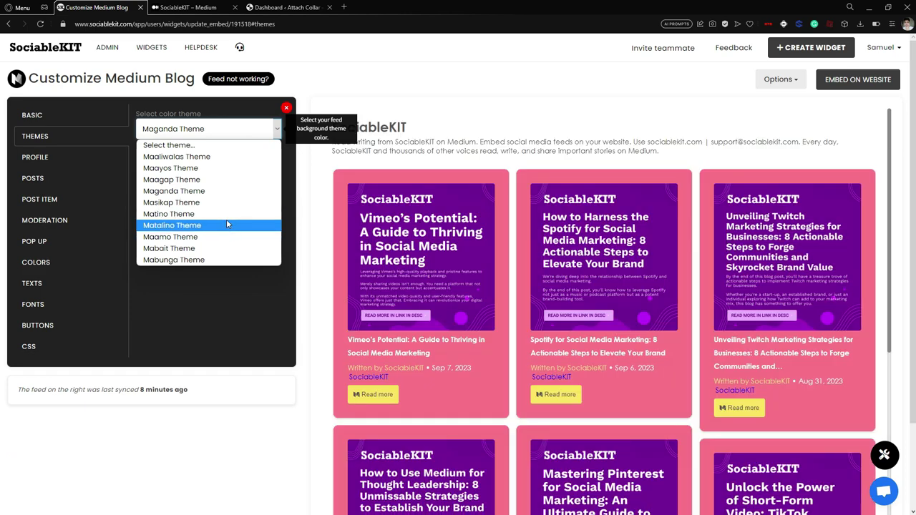
click(215, 158)
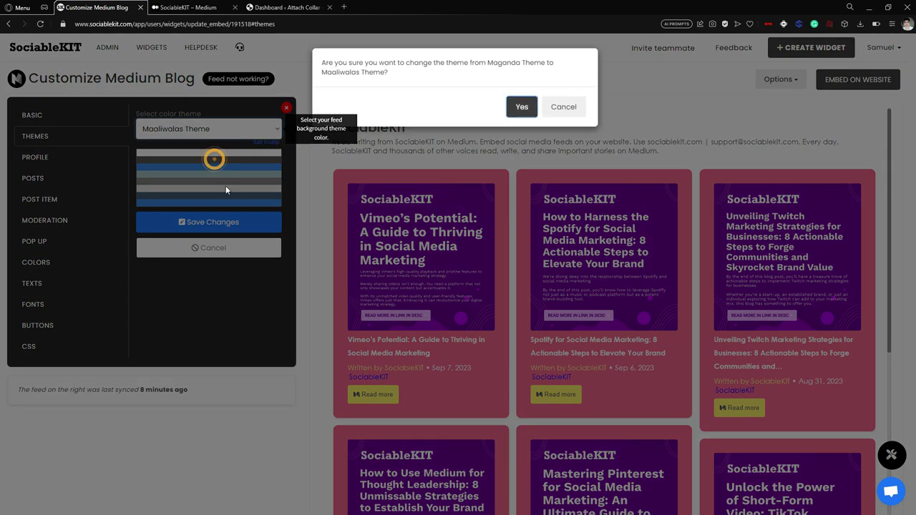
click(523, 98)
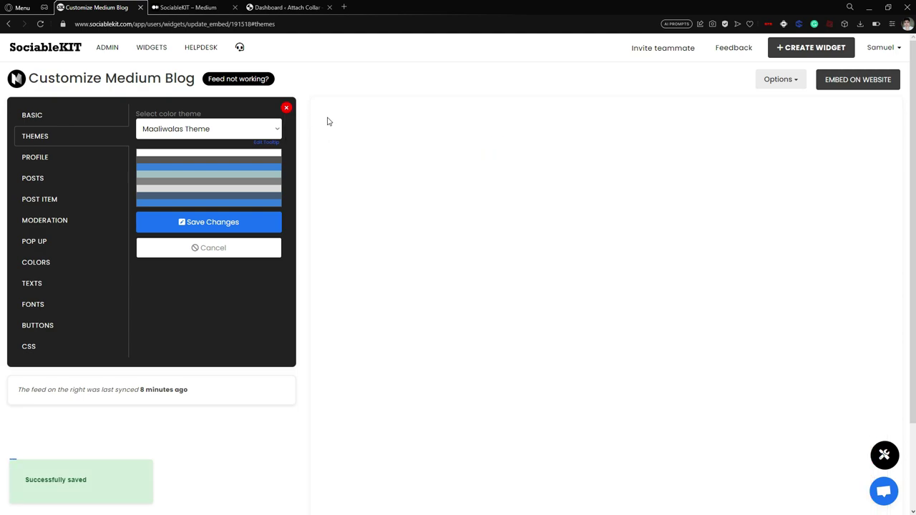
scroll(492, 192, down, 3)
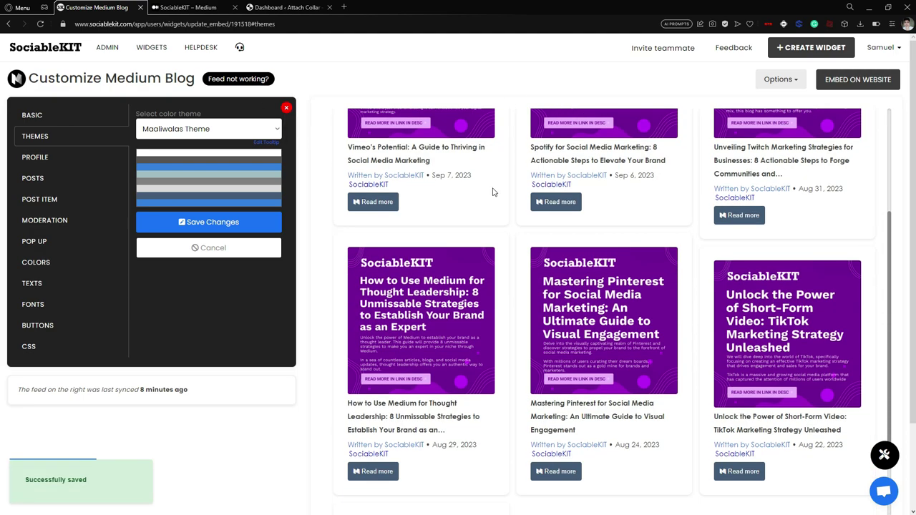
scroll(505, 230, down, 3)
scroll(673, 264, up, 5)
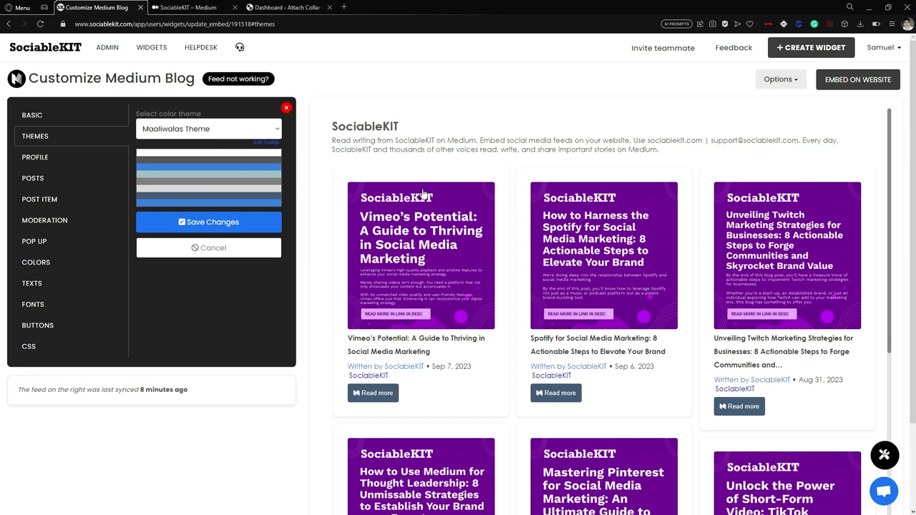
click(61, 159)
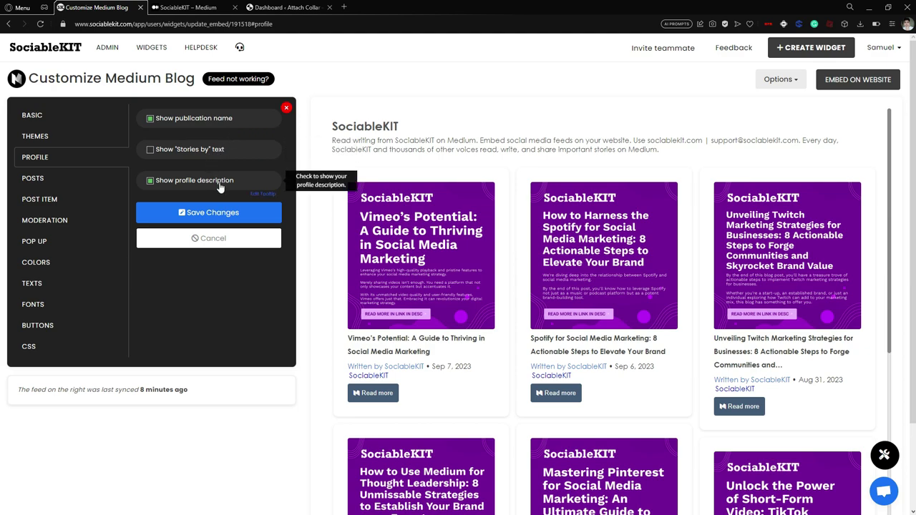
Open the Posts settings showing Masonry layout, 20 posts and 3 columns
click(60, 186)
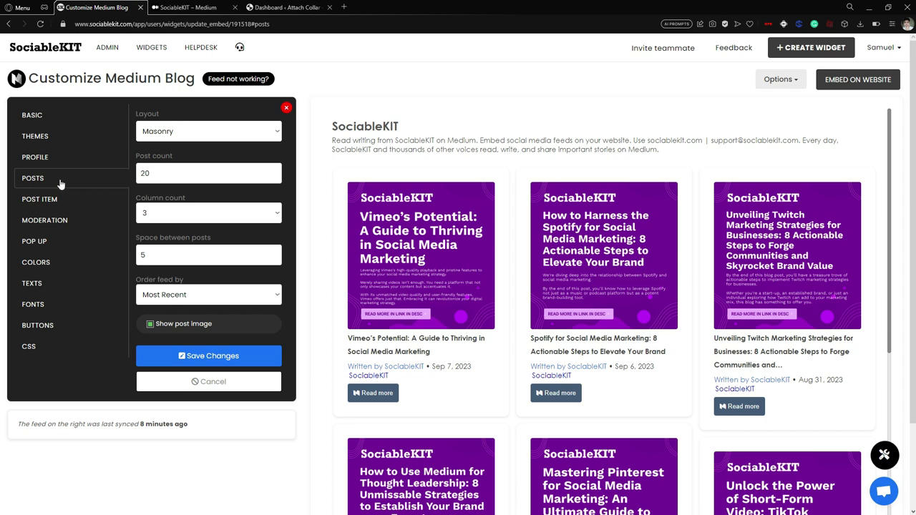
Change the feed layout from Masonry to Carousel and save it
click(212, 133)
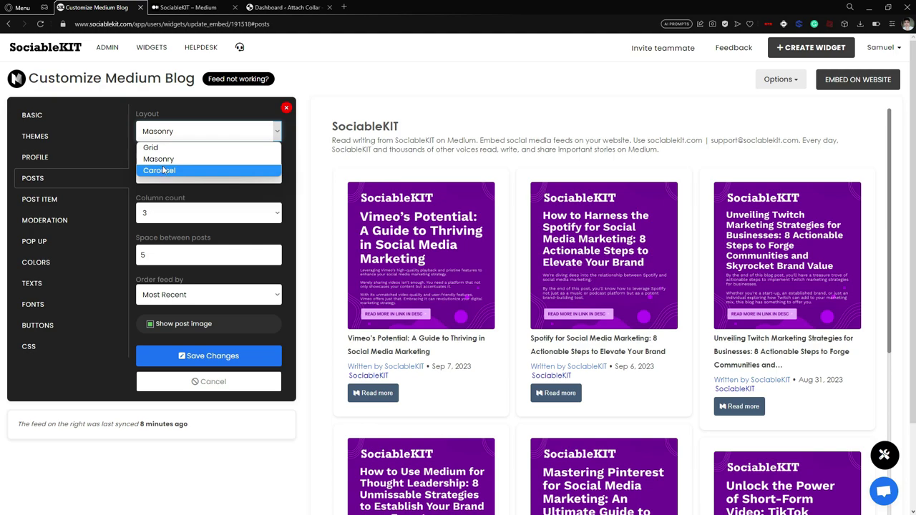
click(179, 136)
click(179, 136)
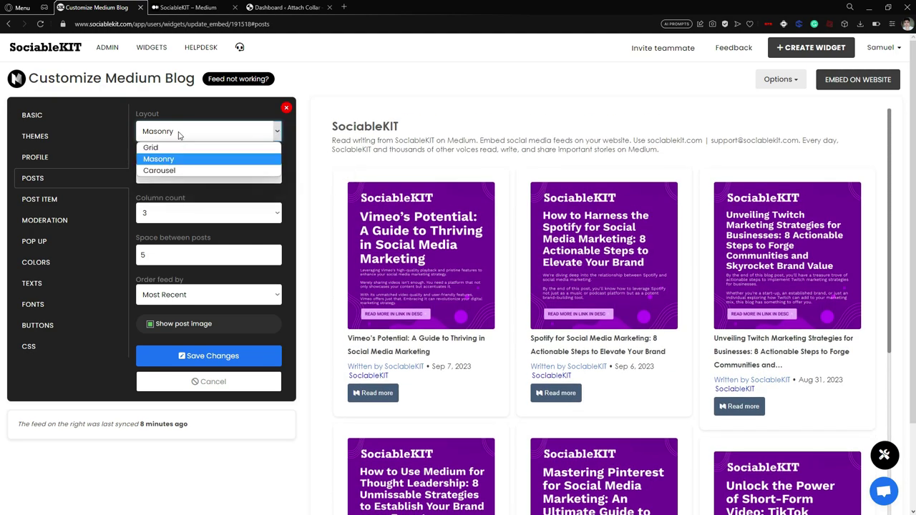
click(168, 170)
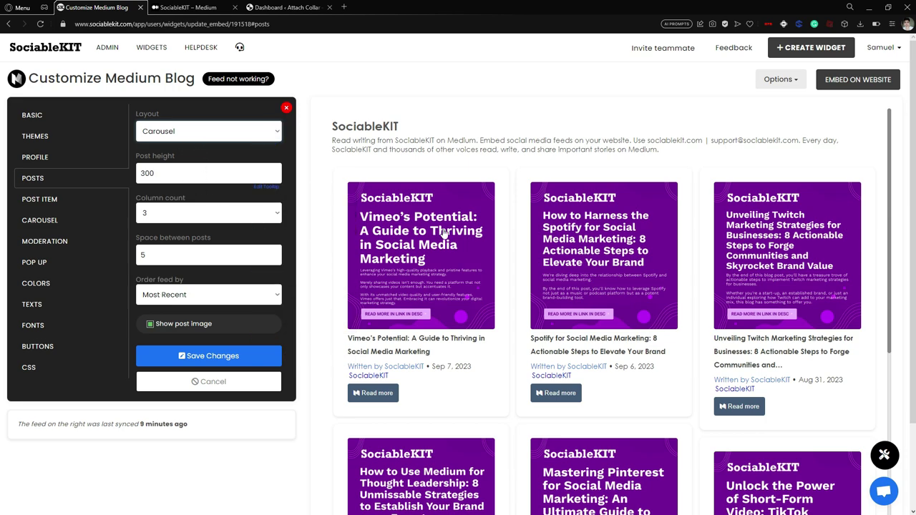
scroll(322, 132, down, 4)
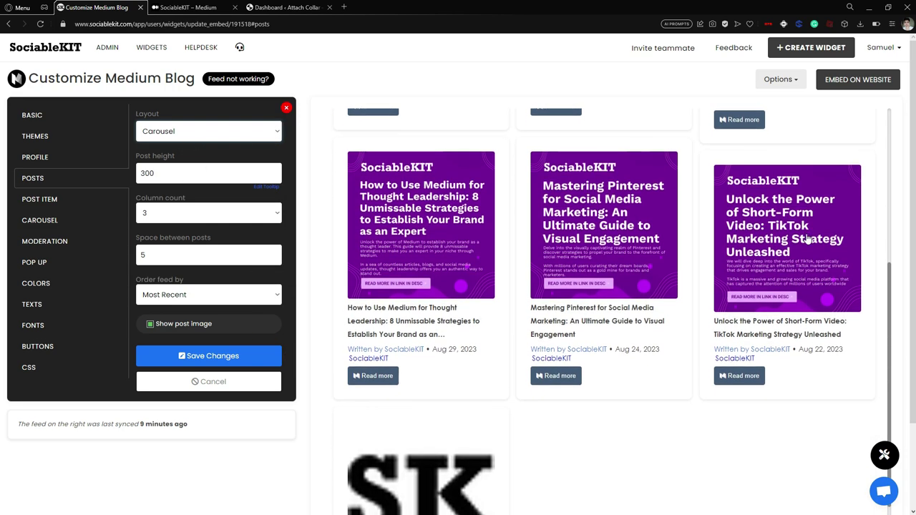
scroll(322, 215, up, 3)
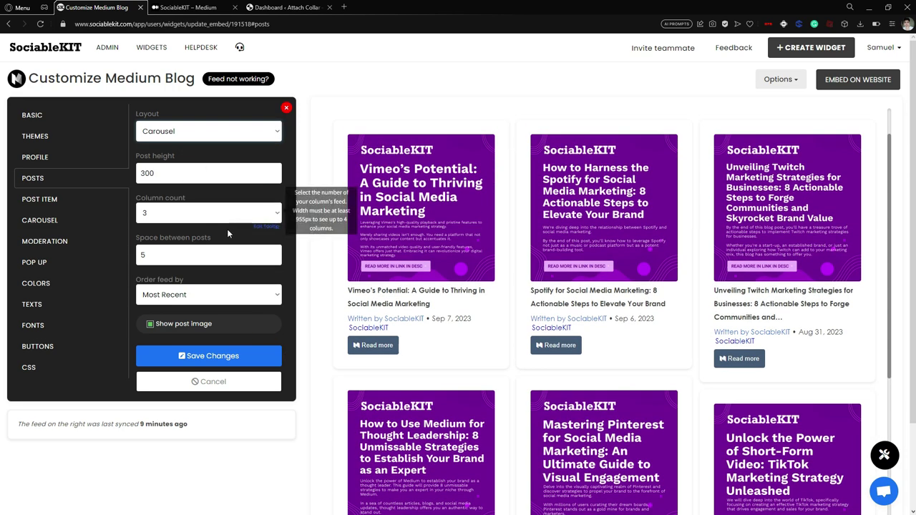
click(219, 354)
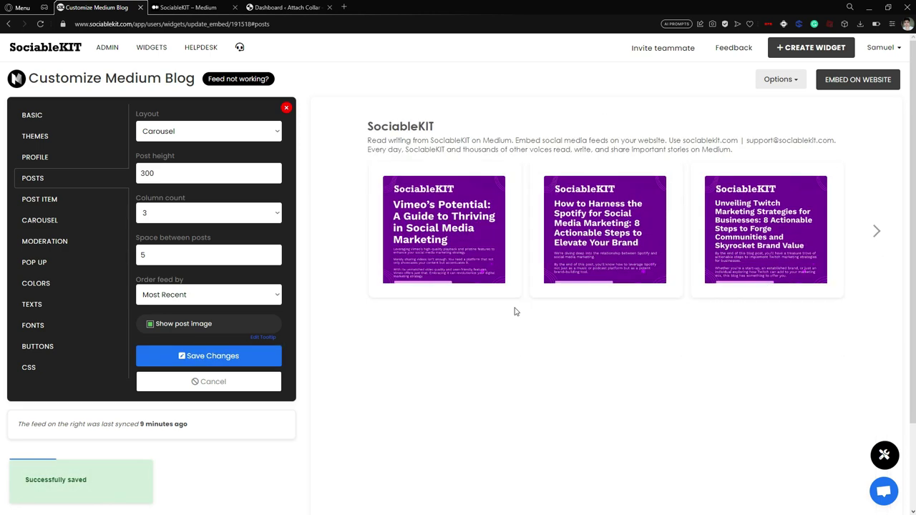
Page the carousel preview forward and back to the first three posts
click(875, 232)
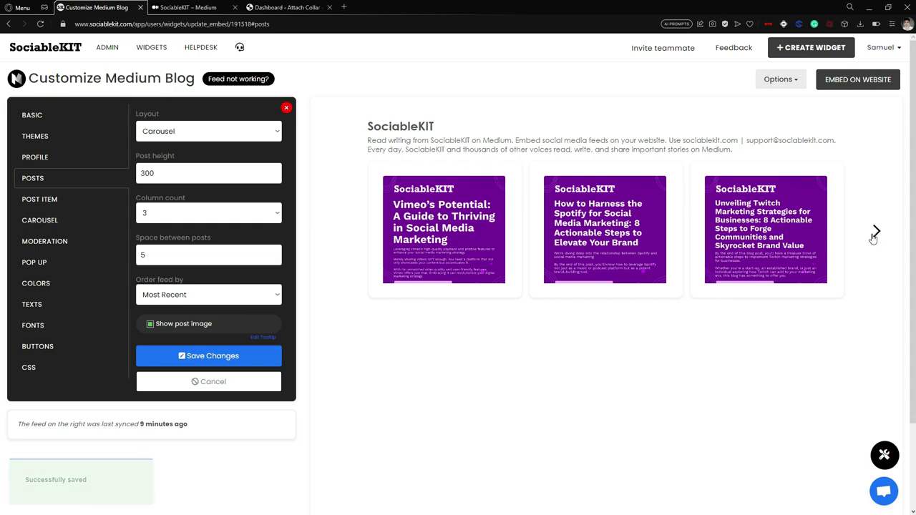
click(875, 234)
click(336, 232)
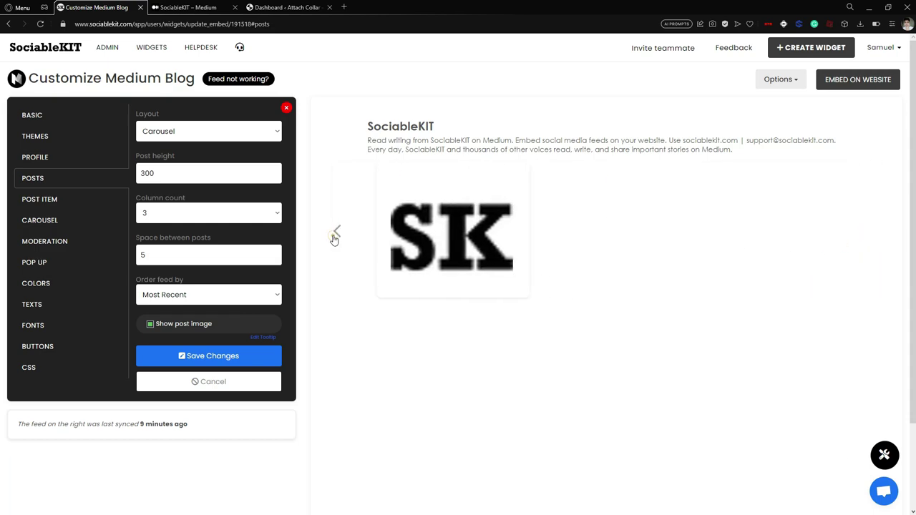
click(337, 230)
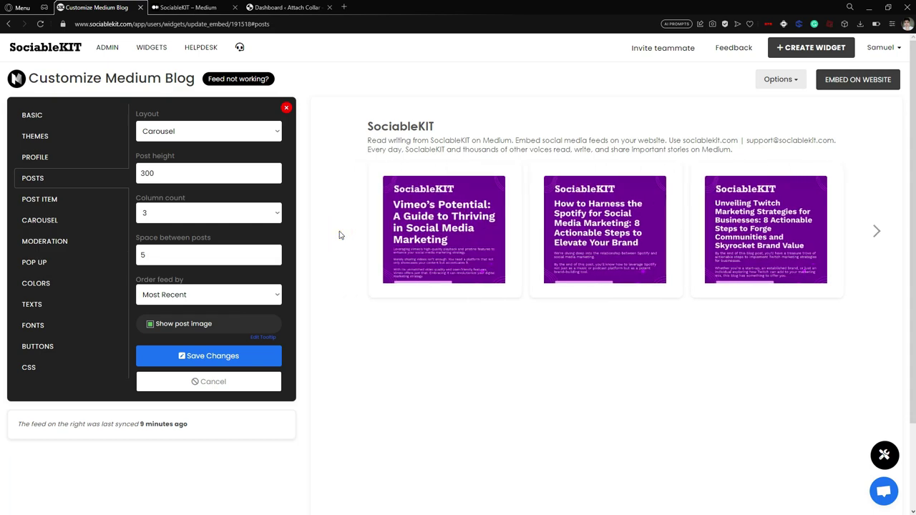
click(334, 232)
Check the Order feed by choices unchanged, then show the Post Item settings
click(197, 294)
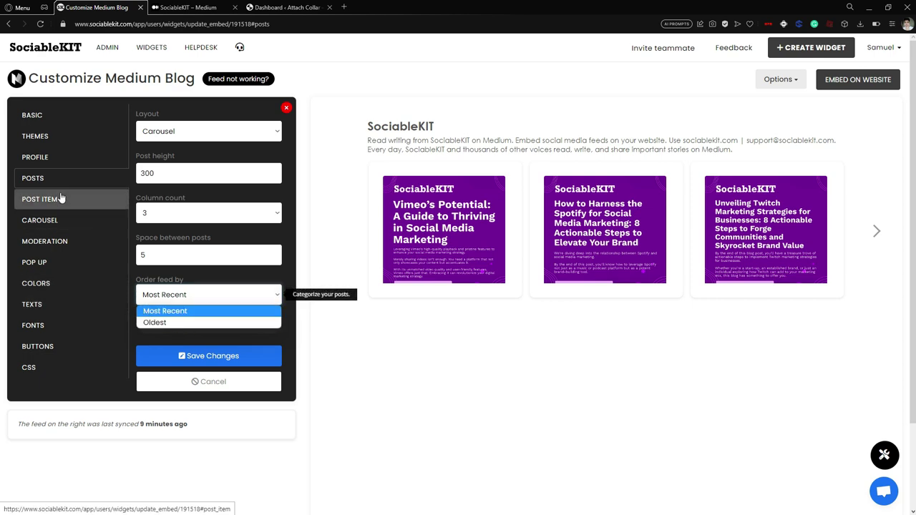
click(368, 363)
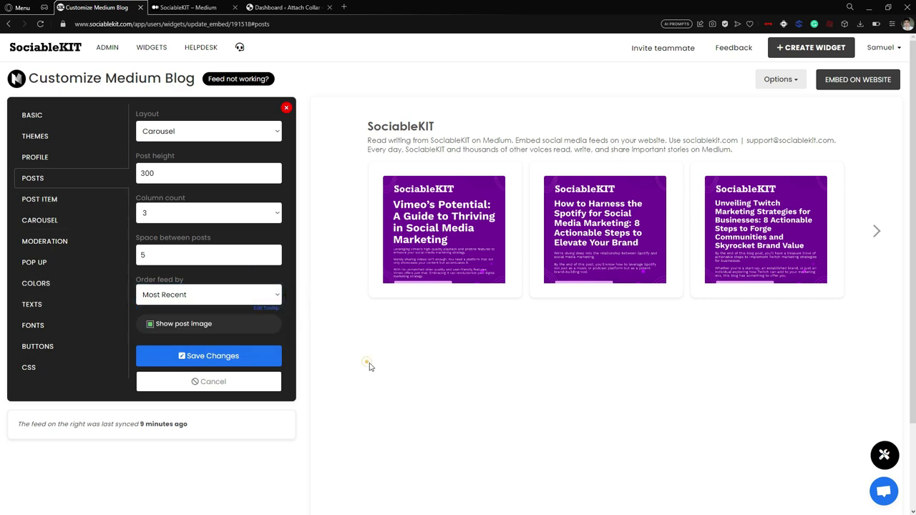
click(57, 204)
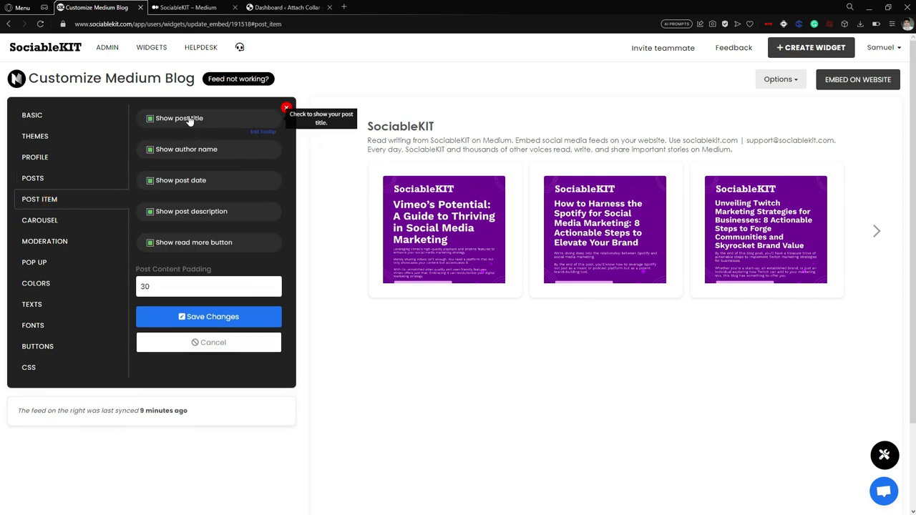
Review Themes, Profile and Post Item panels, then show Carousel settings (arrow #555555, opacity 0.6)
click(44, 137)
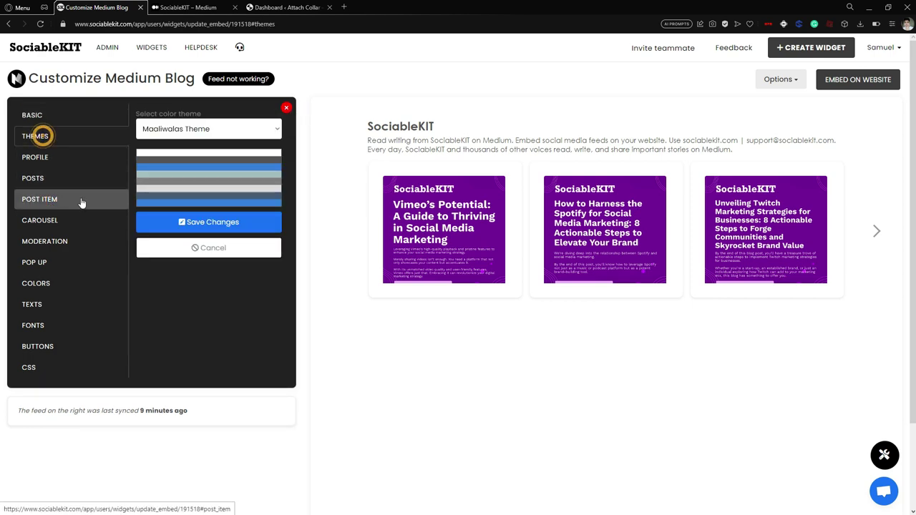
click(64, 167)
click(67, 202)
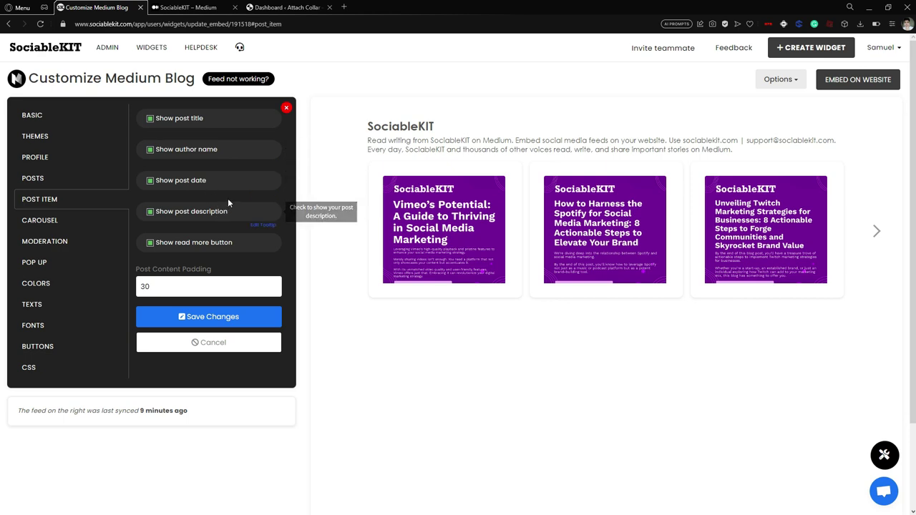
click(43, 227)
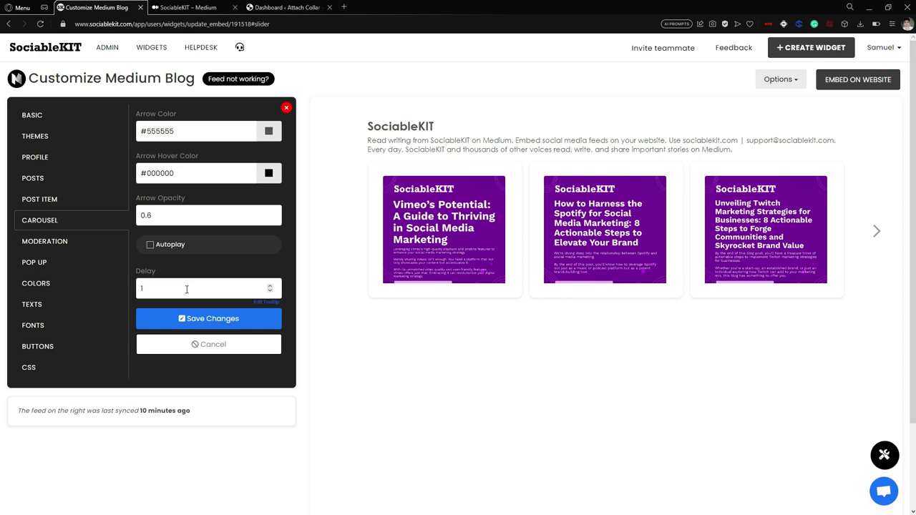
Show the Moderation and Pop Up settings, then preview the Vimeo post in its popup
click(75, 239)
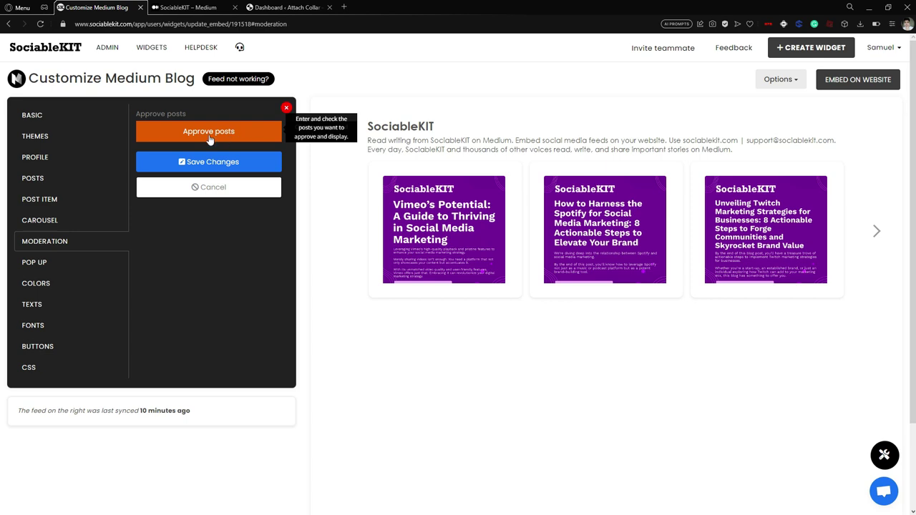
click(84, 264)
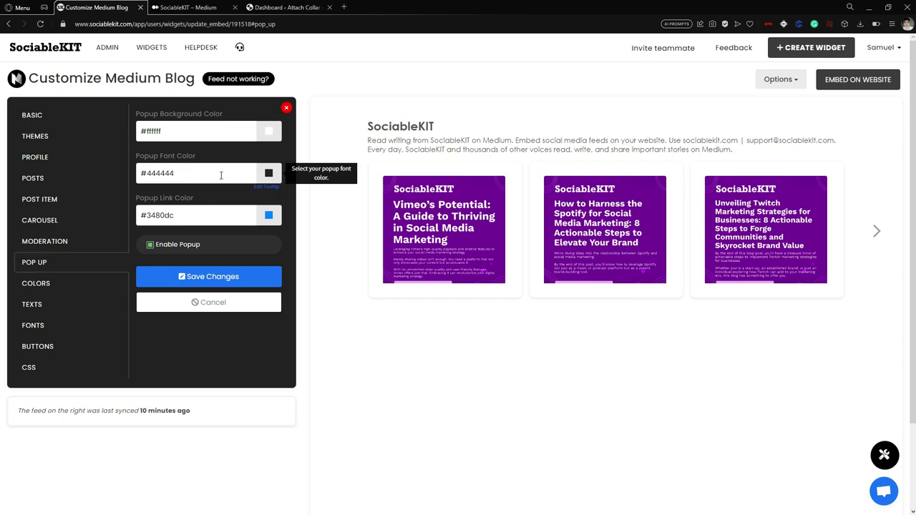
click(449, 227)
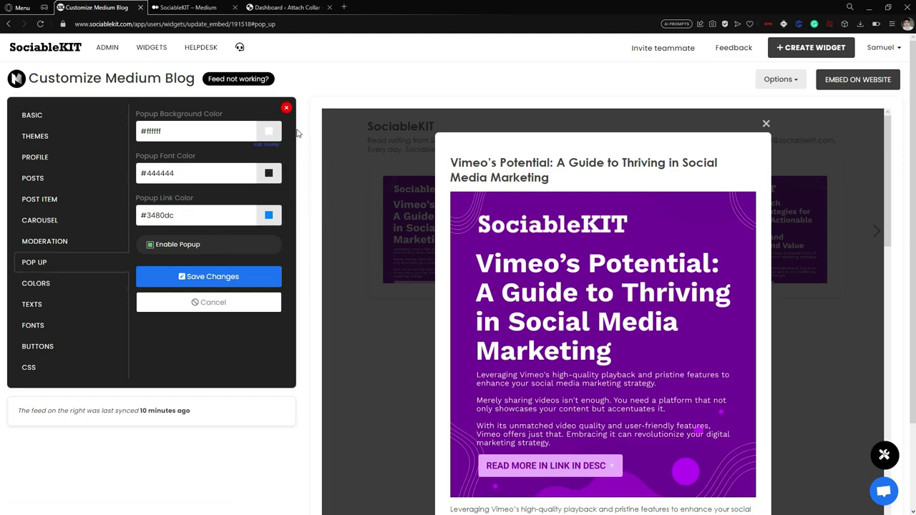
Close the Vimeo popup preview and return to the Colors settings
click(53, 290)
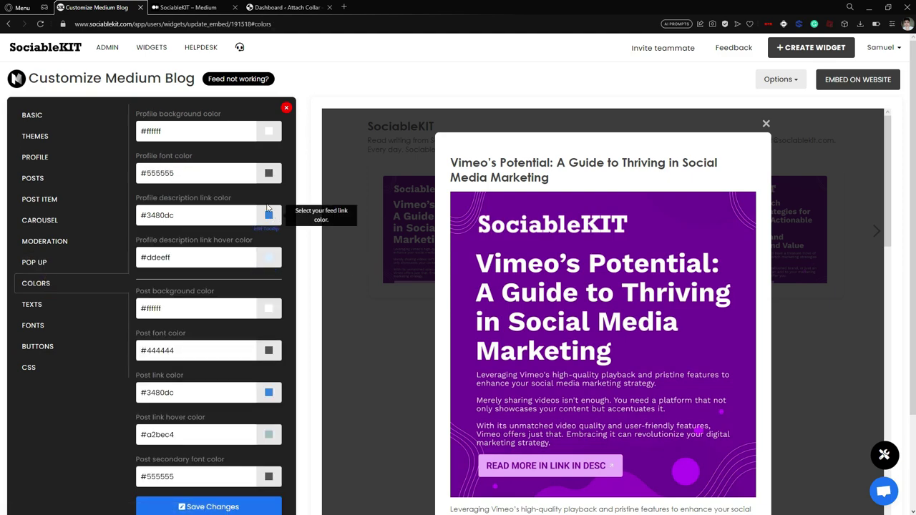
click(766, 125)
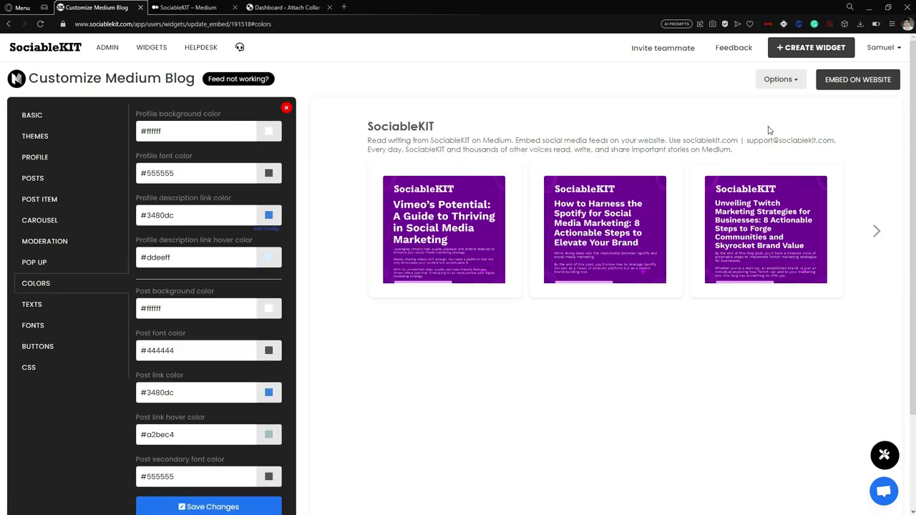
click(60, 139)
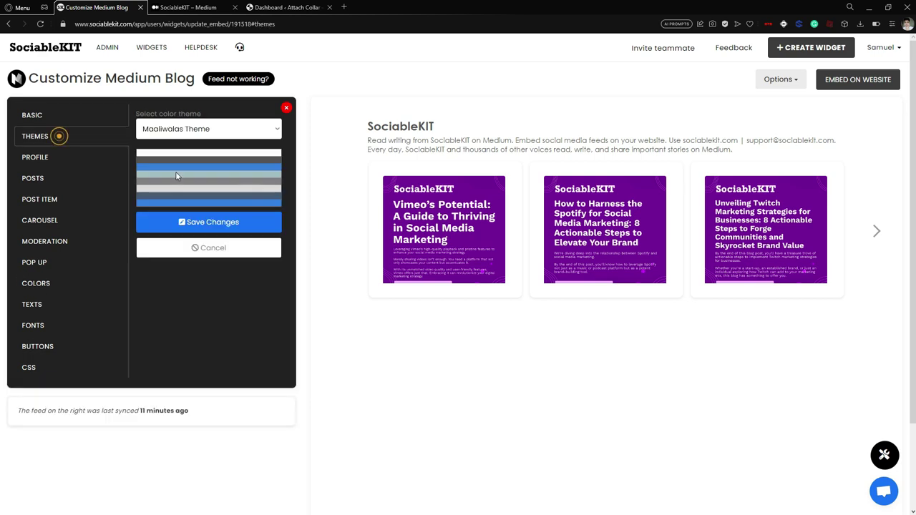
click(81, 280)
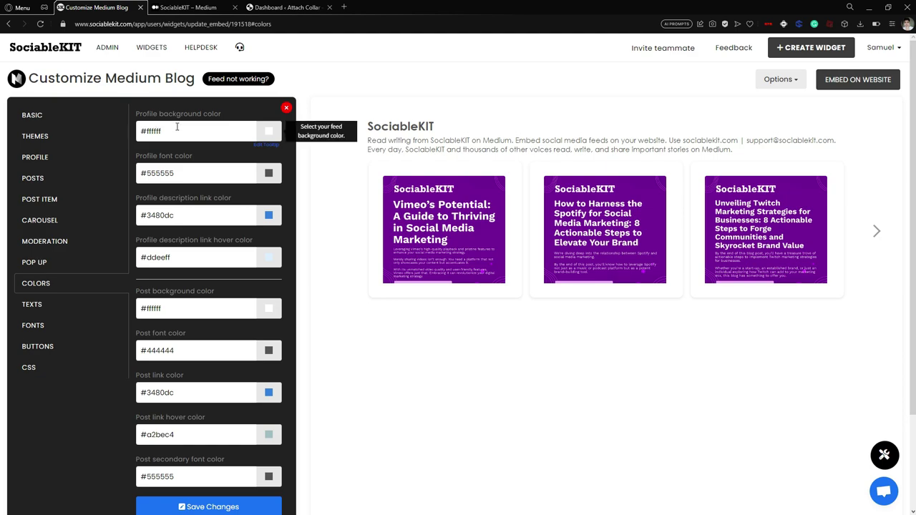
scroll(226, 172, down, 1)
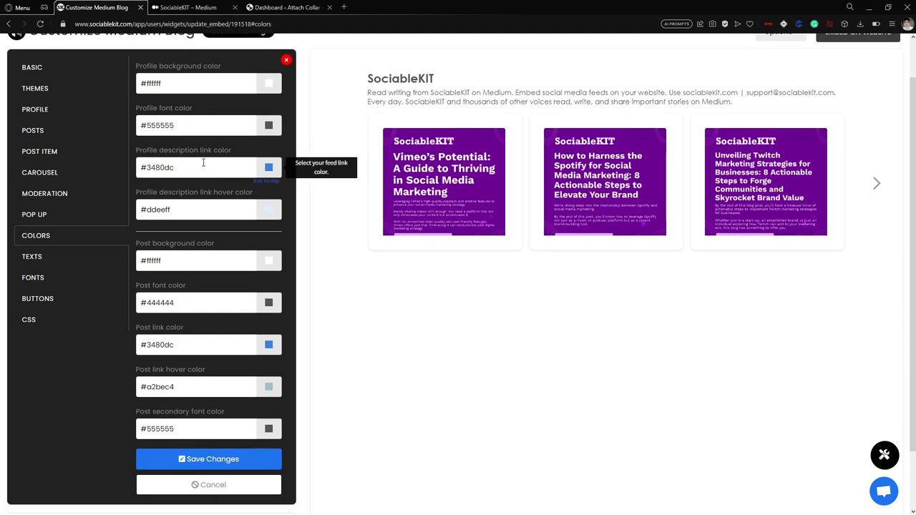
scroll(202, 248, down, 1)
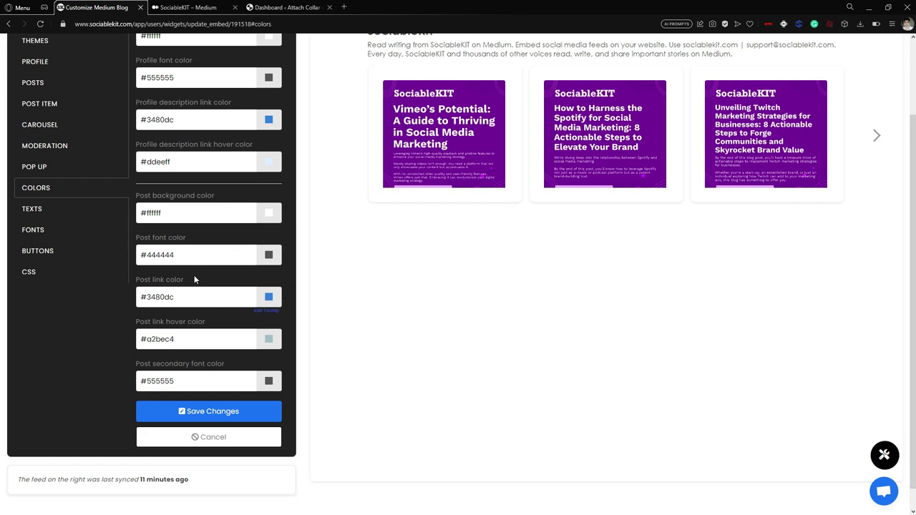
scroll(391, 309, up, 2)
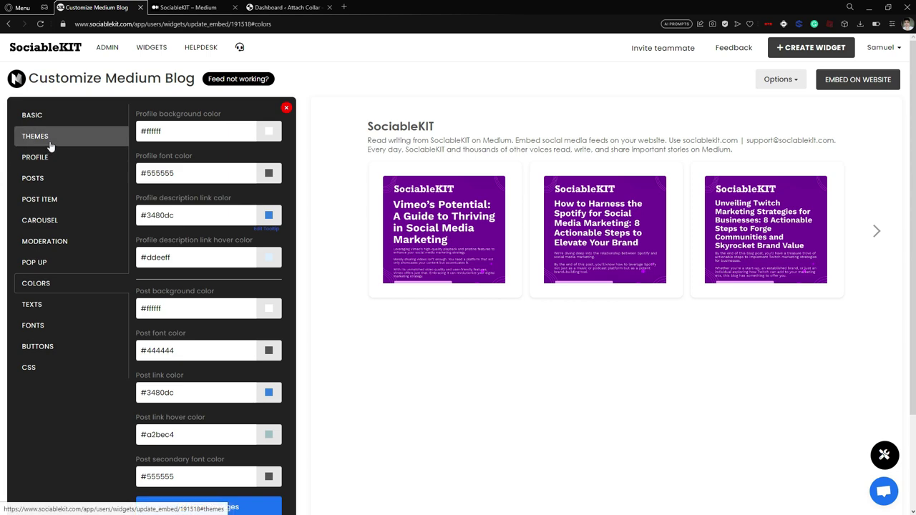
Tint profile and post backgrounds to #fffffa, adjust link colours, then show Texts settings
click(268, 131)
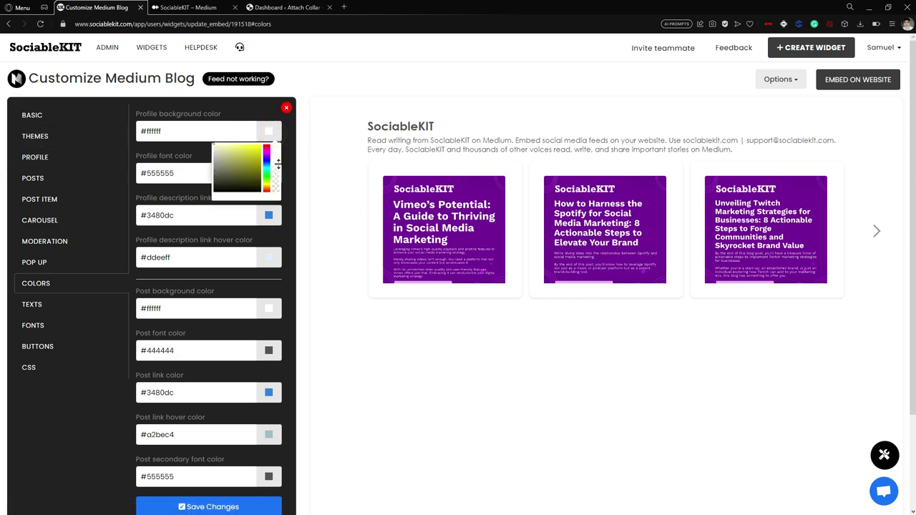
click(268, 215)
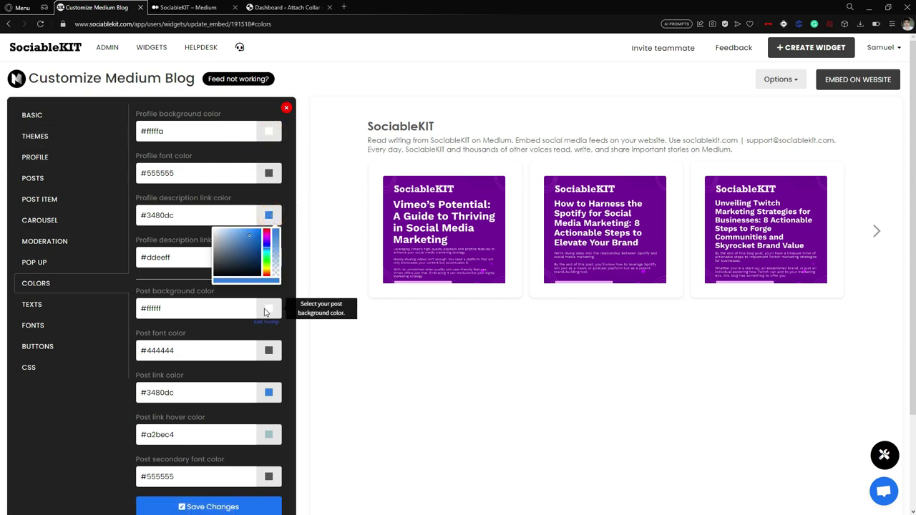
click(267, 309)
click(269, 393)
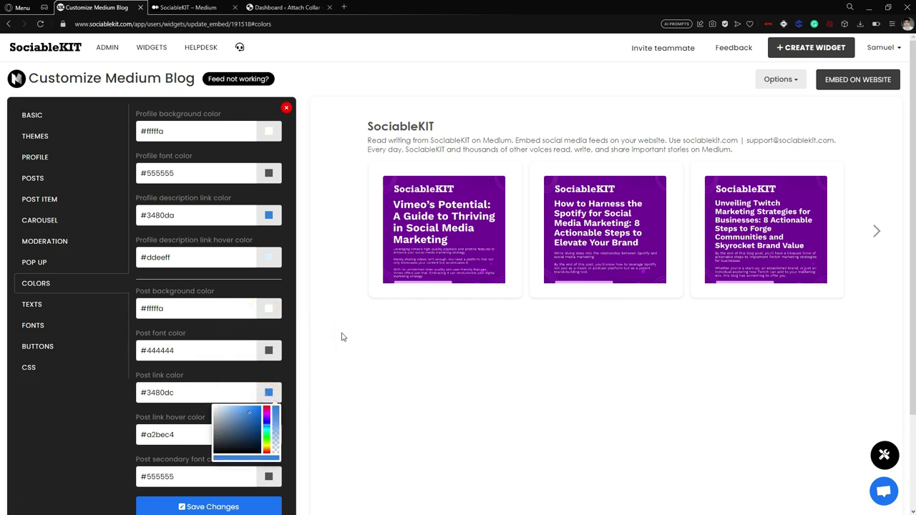
click(61, 309)
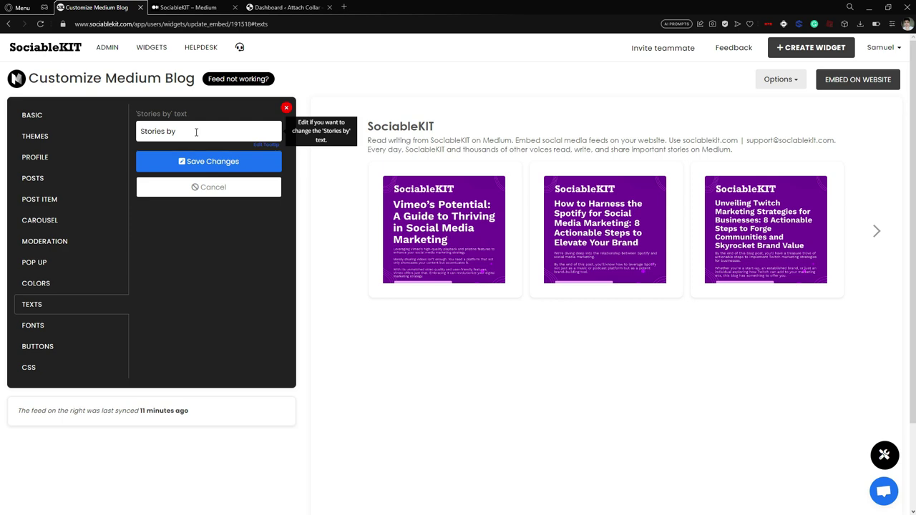
Set the widget's font family to Arial and save the customisations
click(63, 334)
click(253, 129)
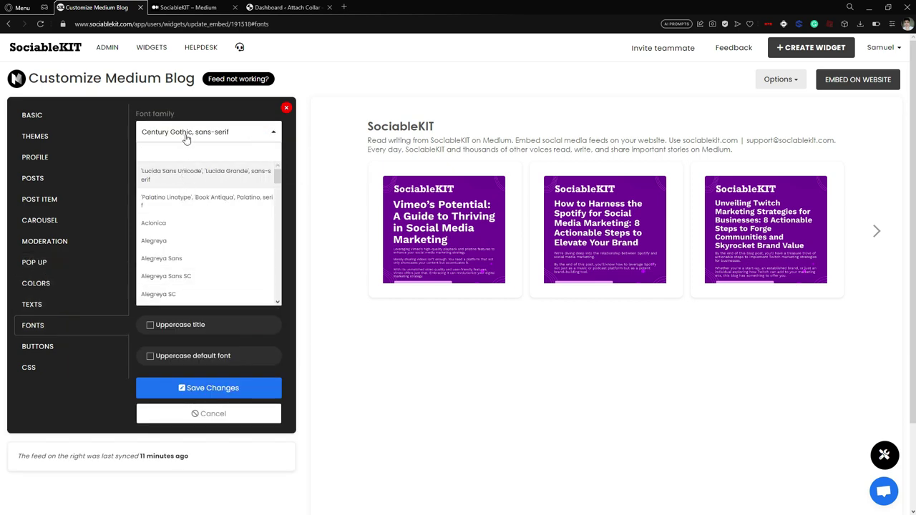
text(Ca)
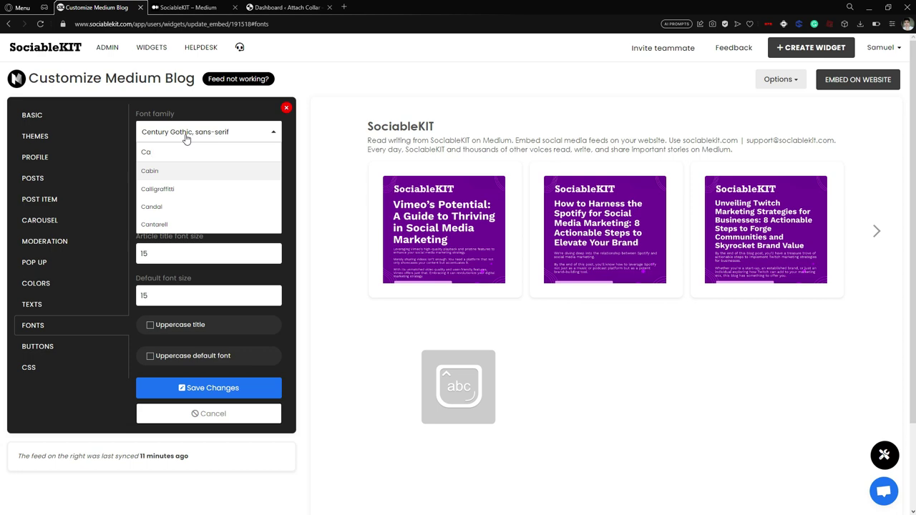
key(BackSpace)
text(Ari)
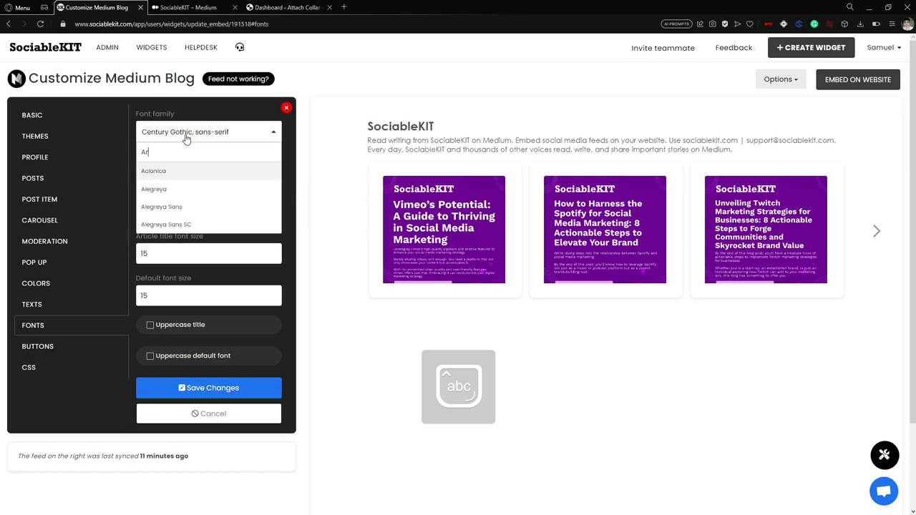
click(198, 170)
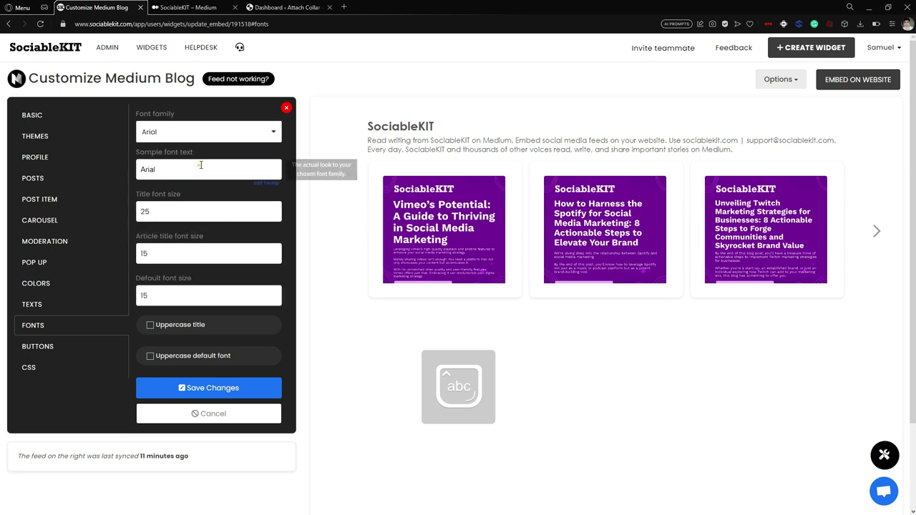
click(213, 388)
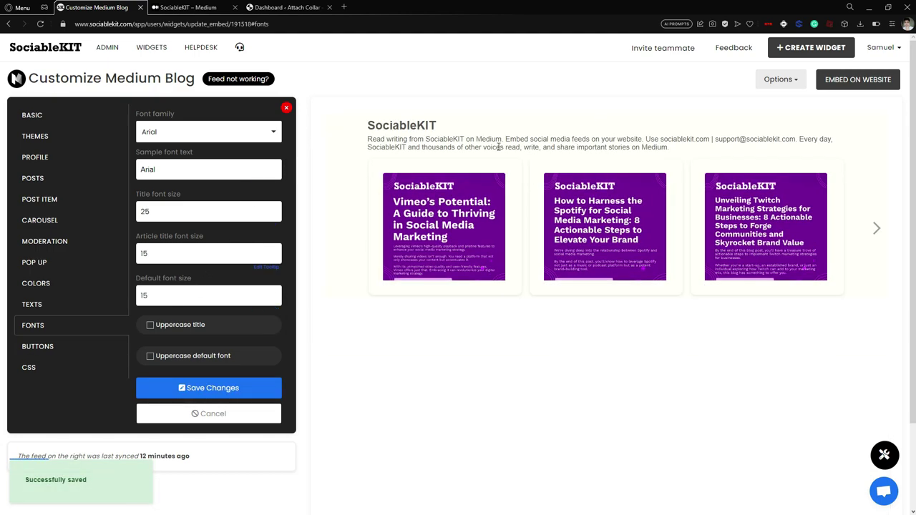
Show the Buttons colour settings: background #435b77, hover #3480dc
drag(369, 139, 705, 149)
click(703, 146)
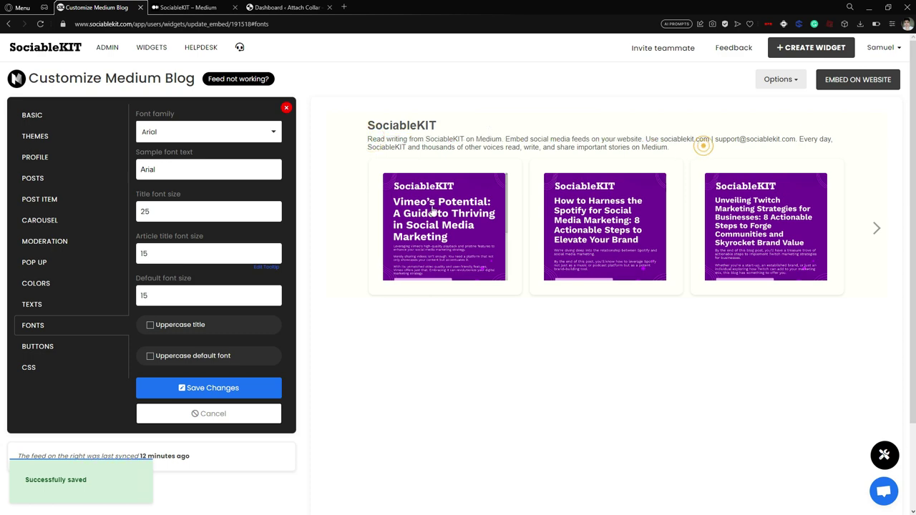
click(50, 348)
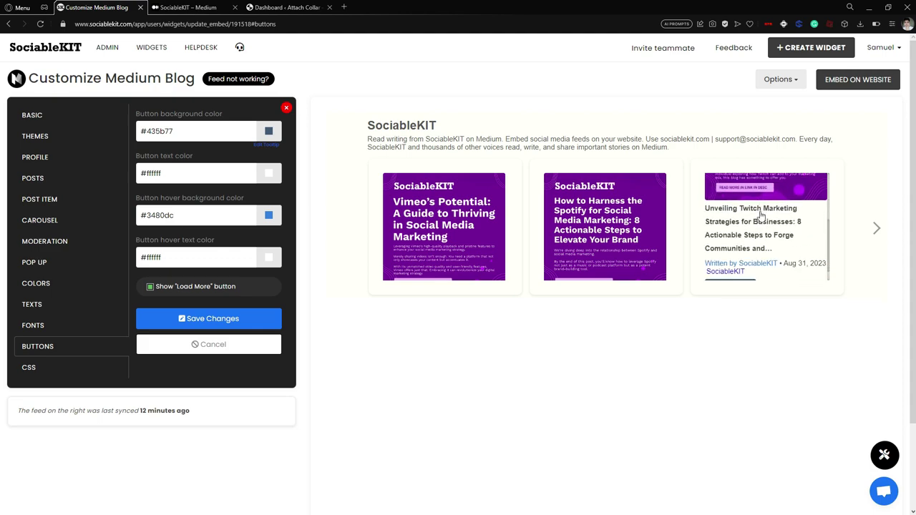
Check the widget's custom CSS settings, then begin Embed on Website to choose a builder
scroll(607, 209, down, 1)
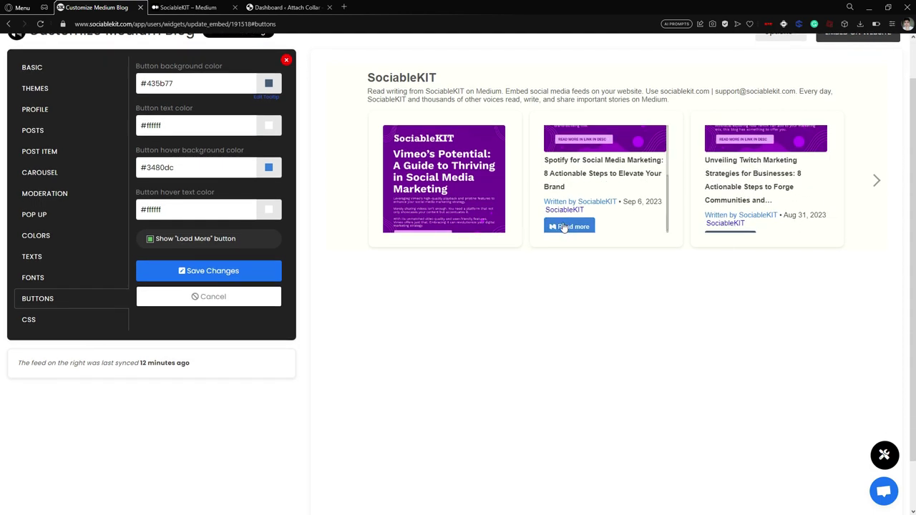
scroll(337, 170, up, 1)
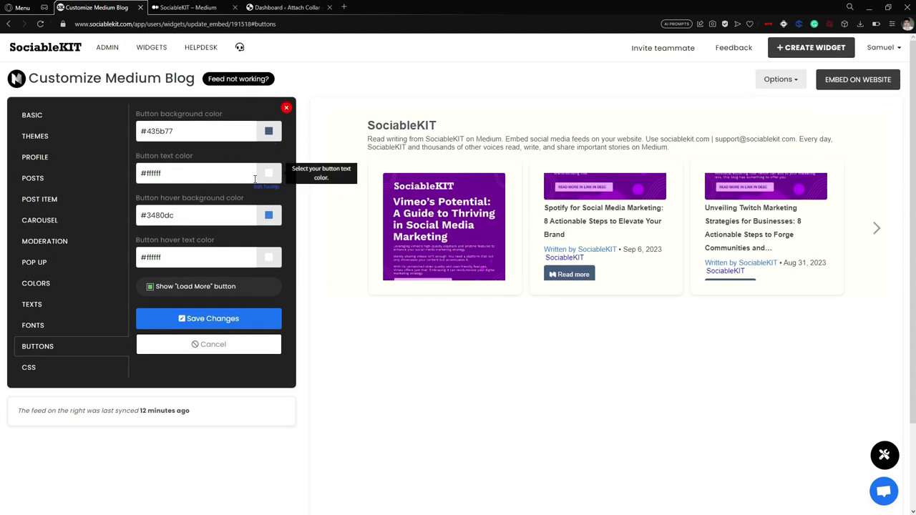
click(49, 369)
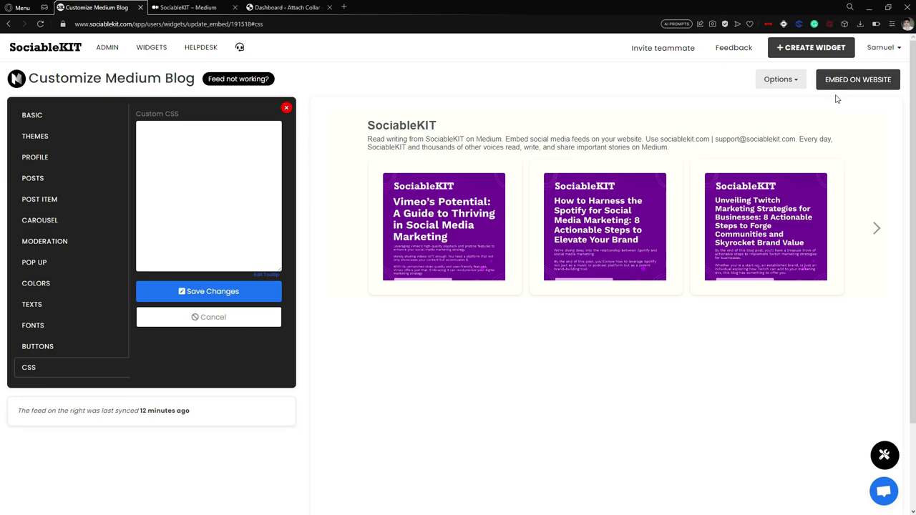
click(867, 82)
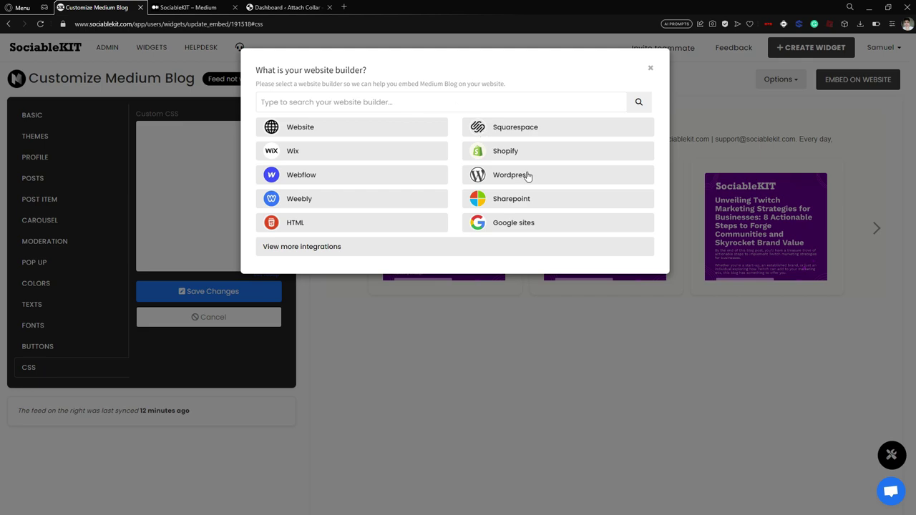
Search 'Word', pick WordPress as the website builder, and read its embed instructions
click(419, 103)
text(Word)
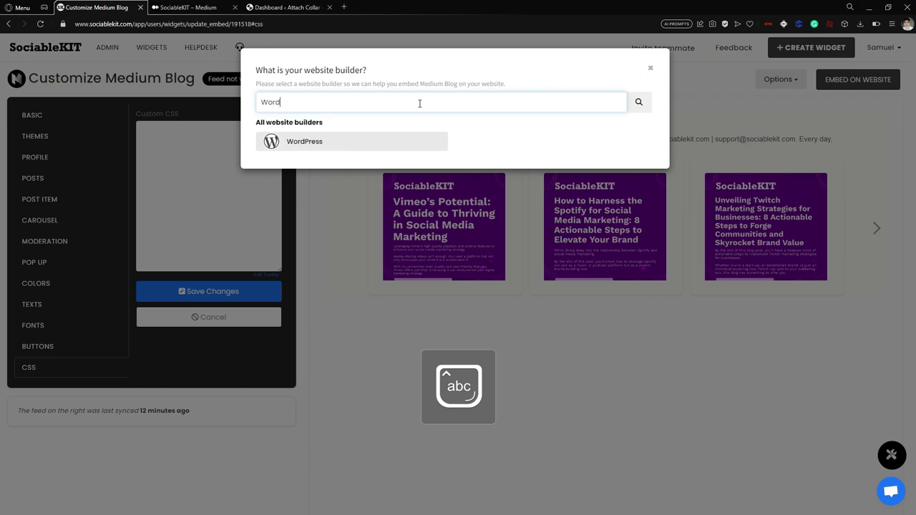
click(363, 145)
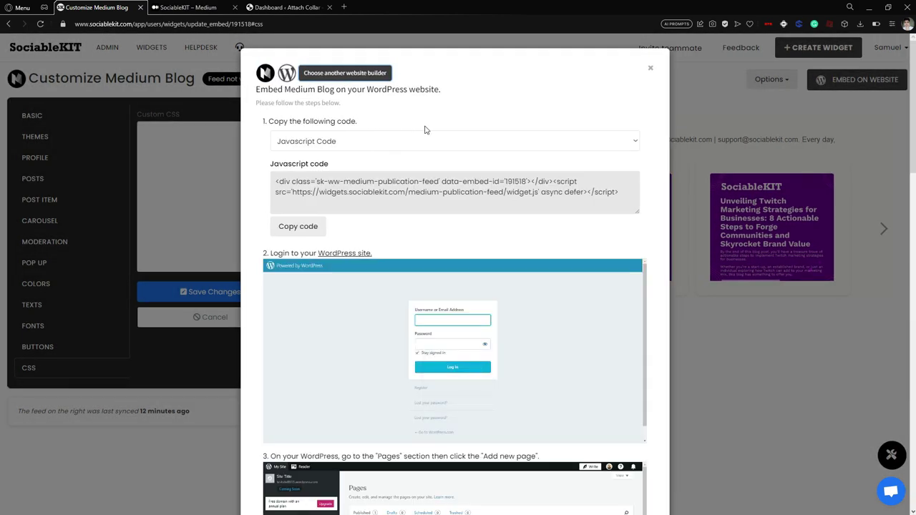
scroll(444, 136, down, 5)
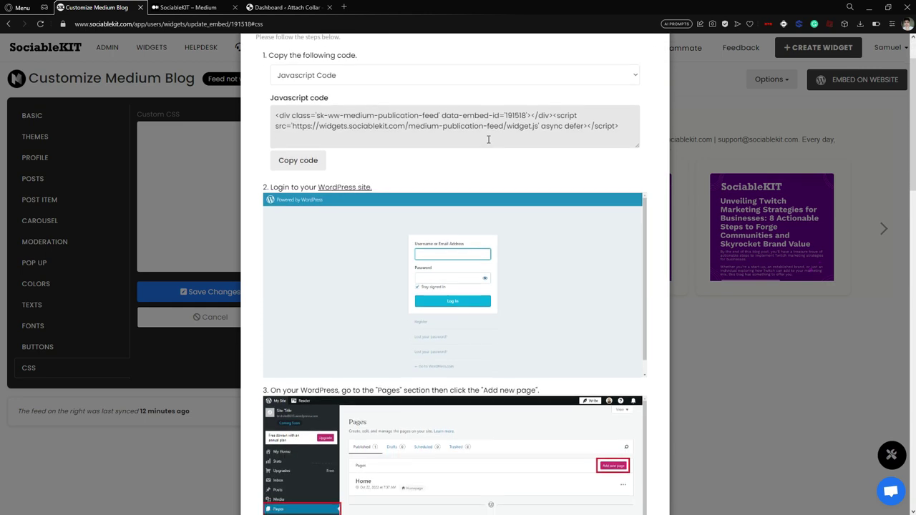
scroll(491, 141, down, 4)
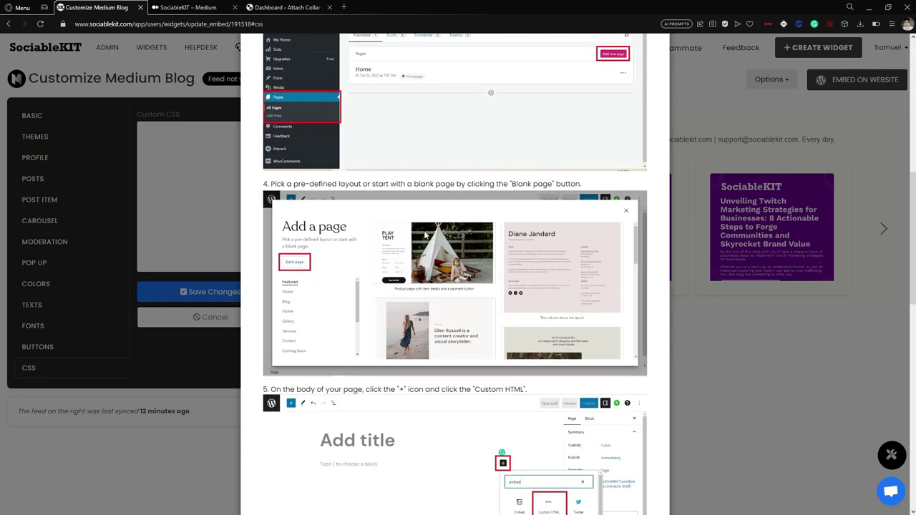
scroll(408, 255, down, 4)
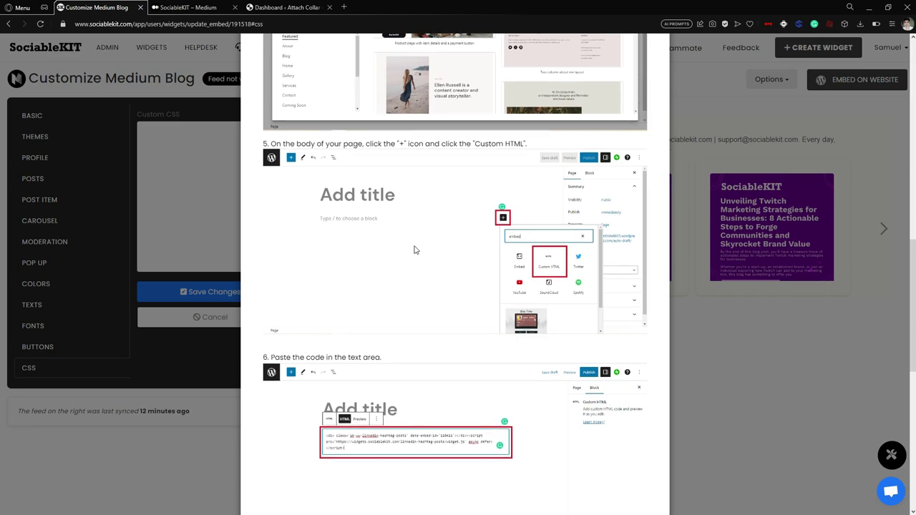
scroll(423, 248, down, 5)
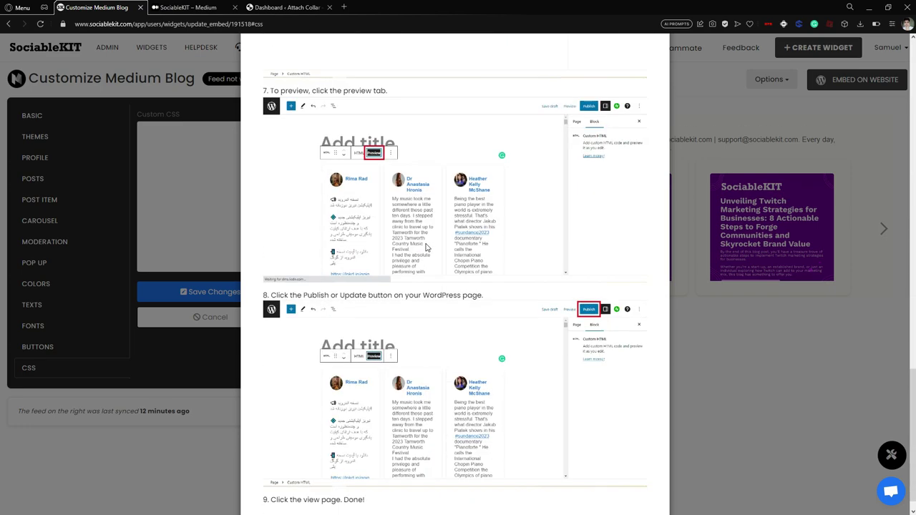
scroll(435, 249, up, 5)
scroll(435, 248, up, 15)
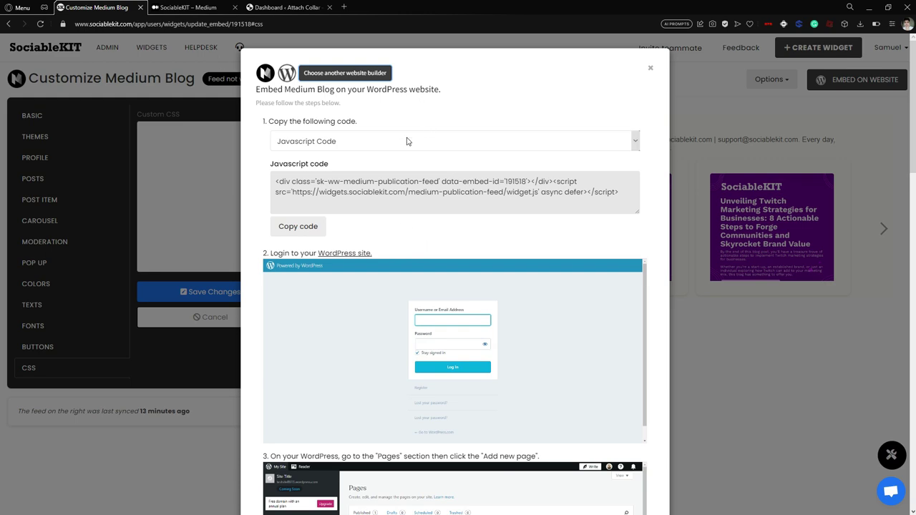
Keep Javascript Code as the embed format and copy the widget's embed code
drag(279, 121, 305, 122)
key(ctrl+a)
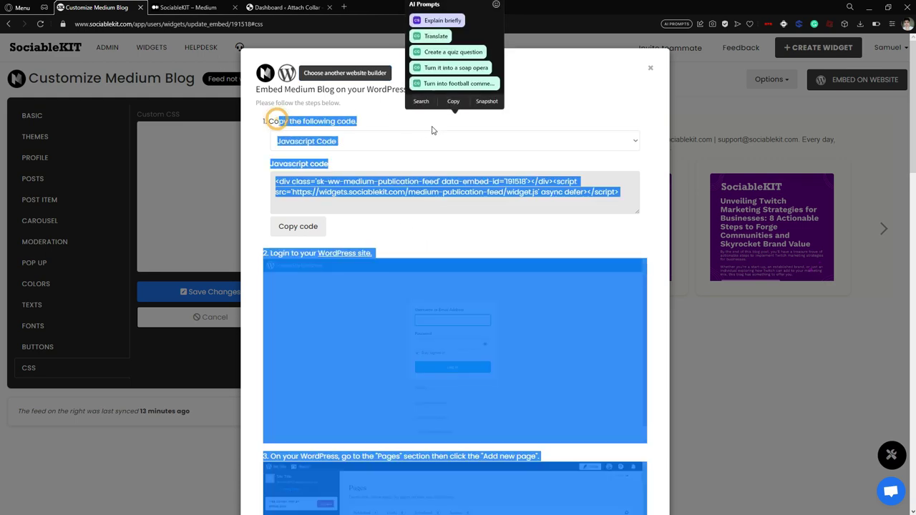
click(433, 129)
click(361, 144)
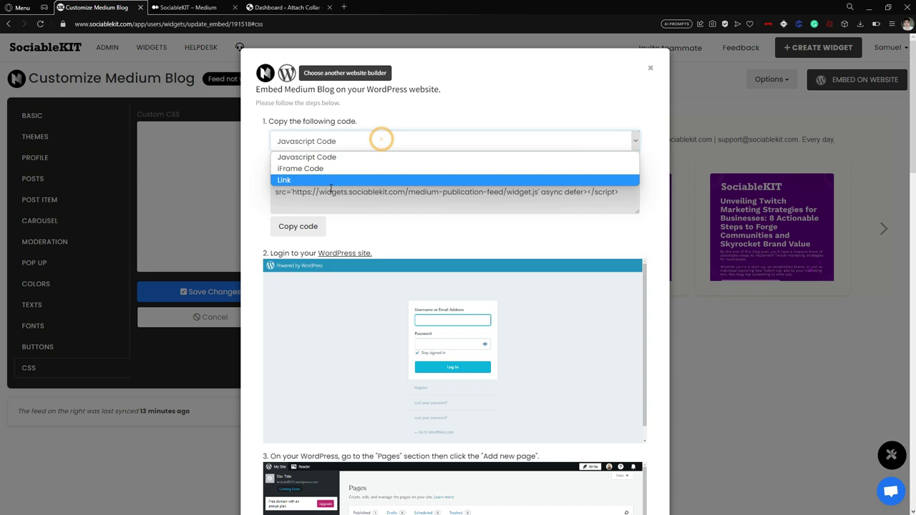
click(345, 159)
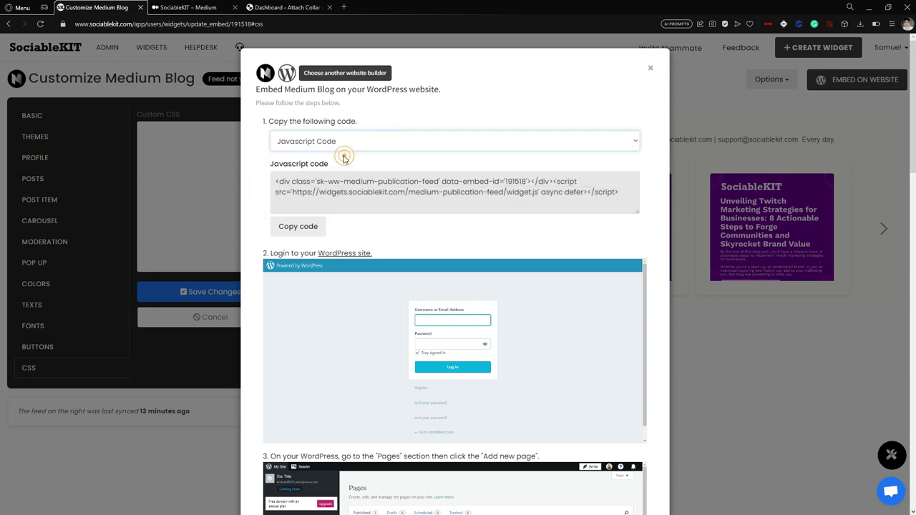
click(314, 226)
click(408, 225)
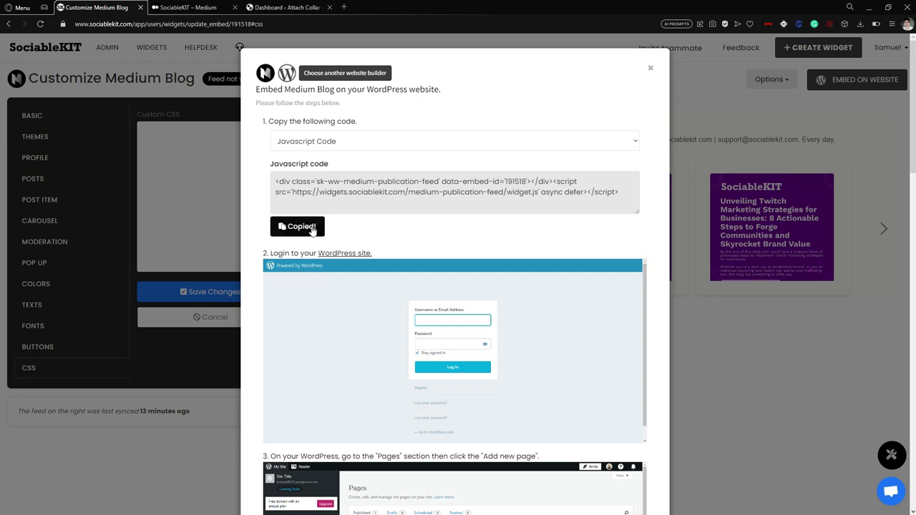
From the WordPress dashboard, create a new page via Pages > Add New
click(286, 7)
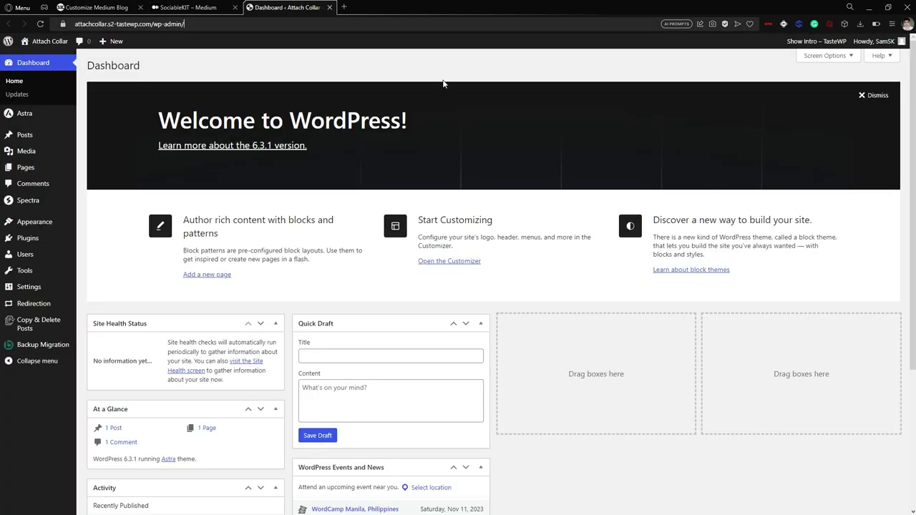
mouse_move(57, 136)
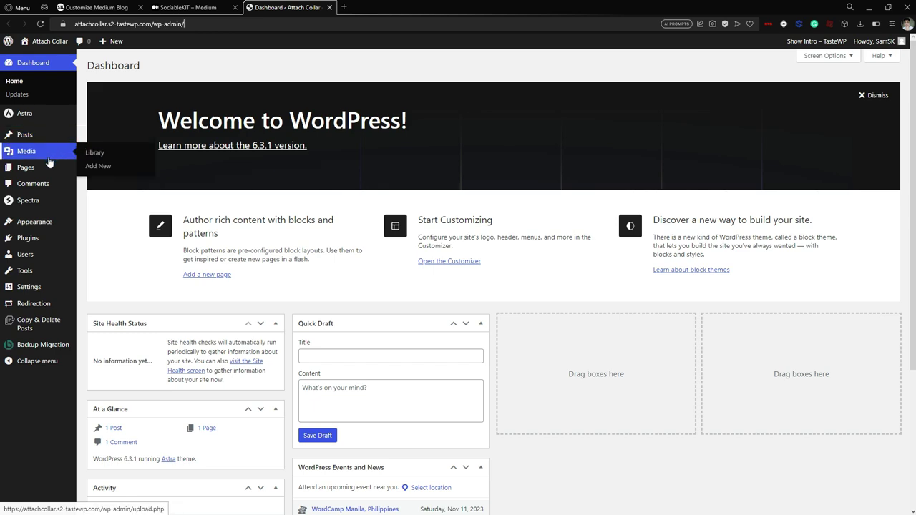
click(102, 184)
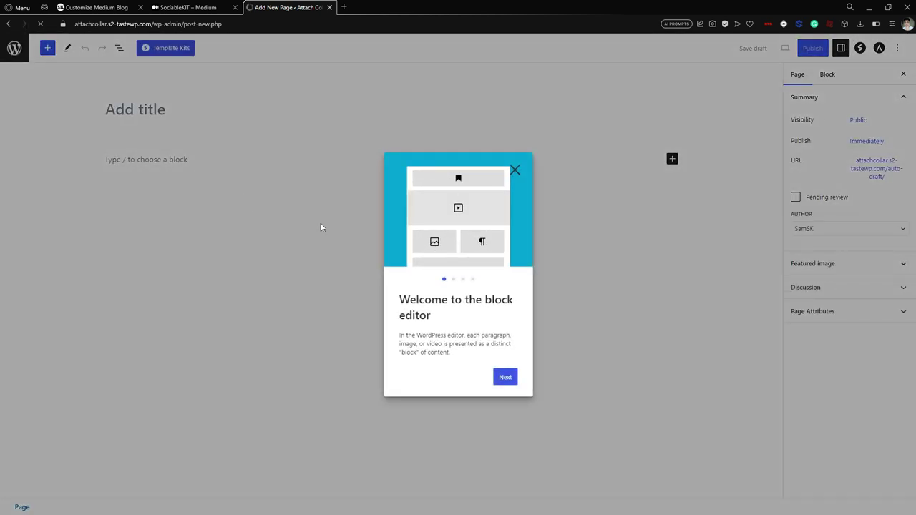
Dismiss the welcome guide and title the page 'SociableKIT Medium Blogs'
click(515, 171)
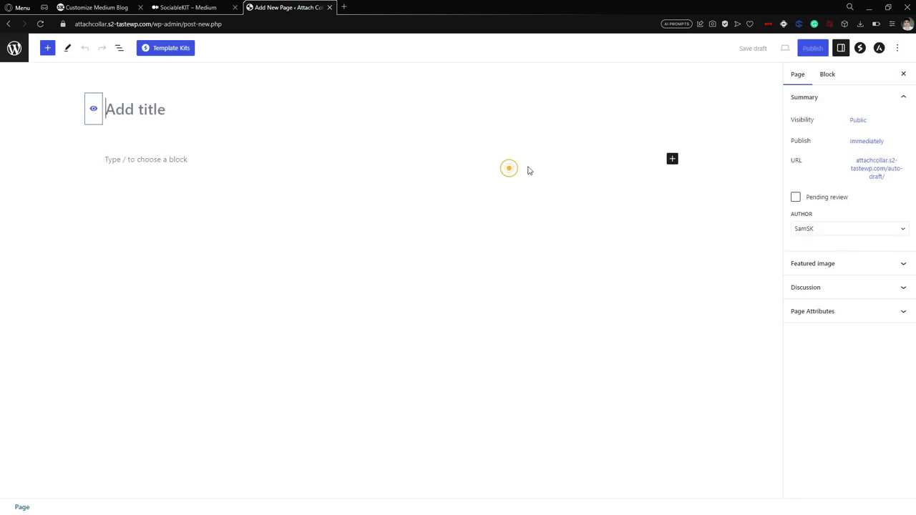
click(243, 103)
text(Soc)
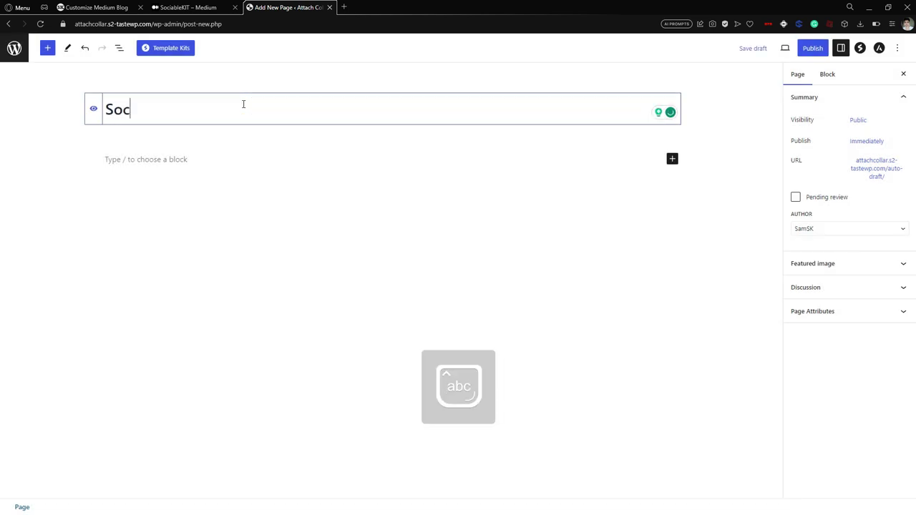
text(iableKIT M)
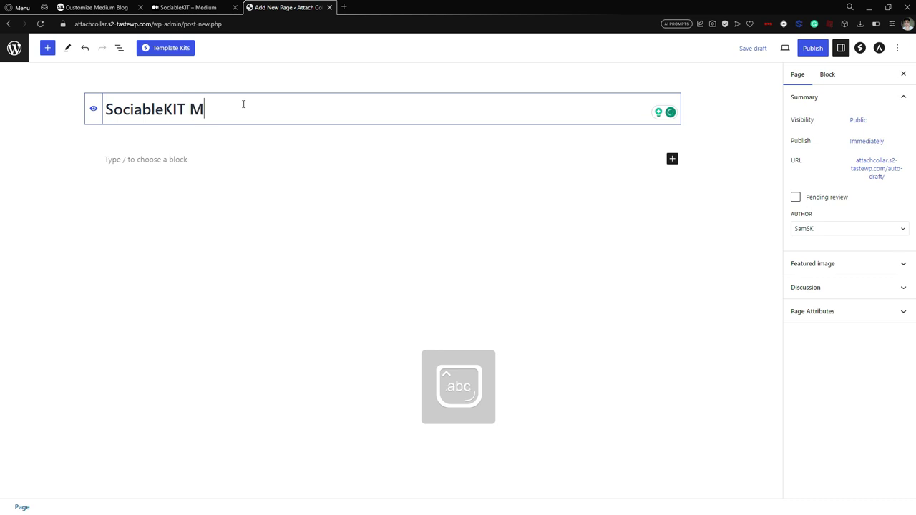
text(edium Blogs)
Add a Custom HTML block below the title and paste the SociableKIT embed code
click(242, 161)
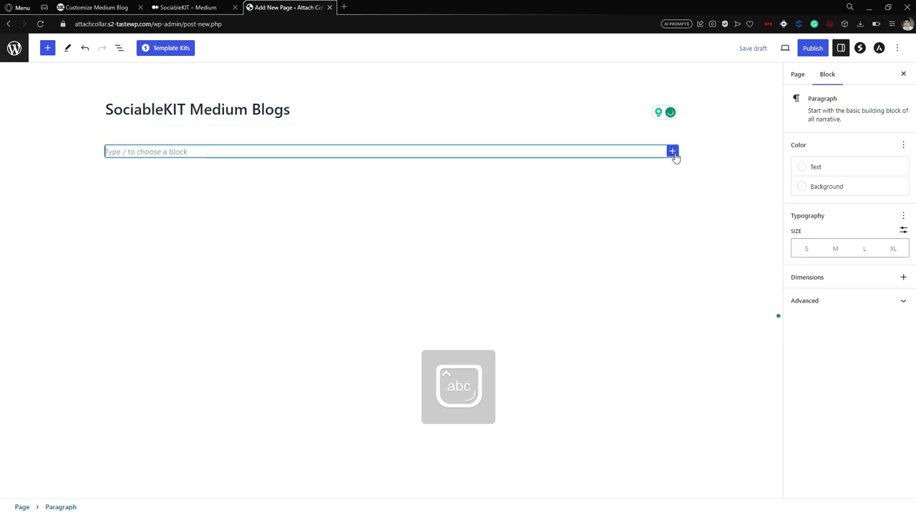
click(673, 153)
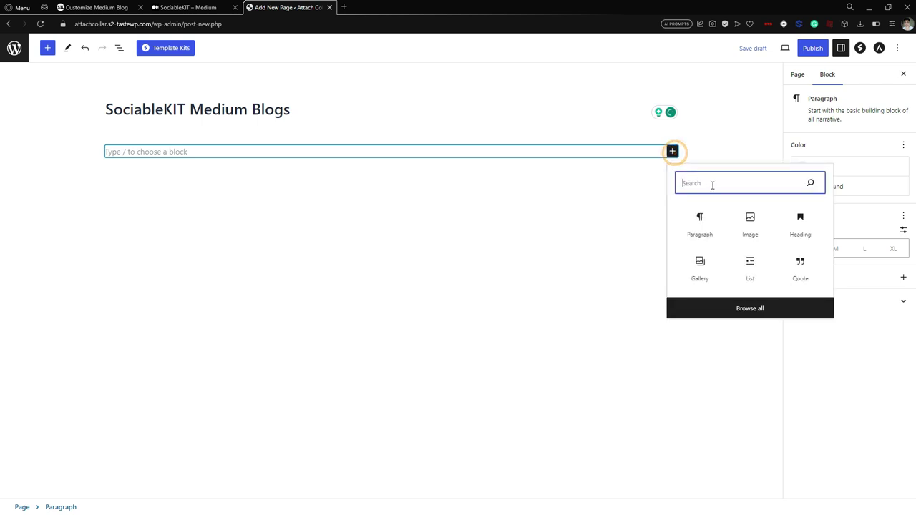
click(716, 186)
text(c)
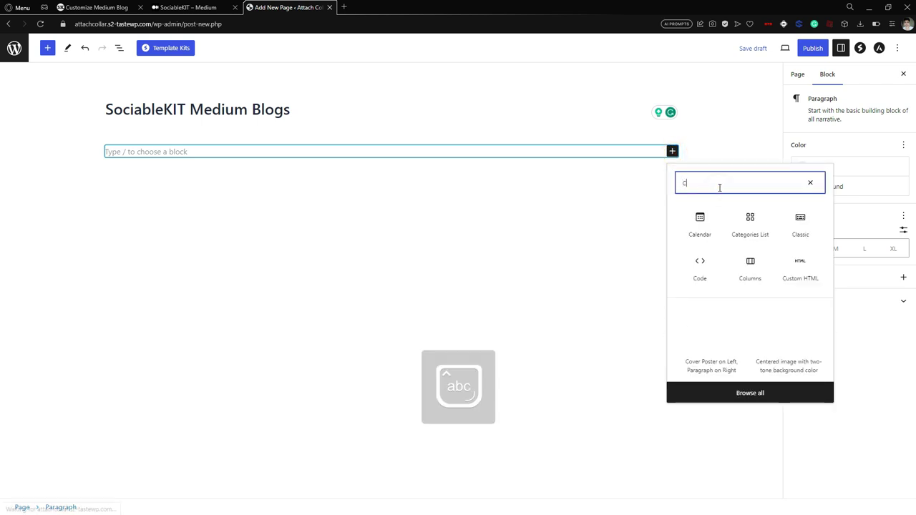
text(us)
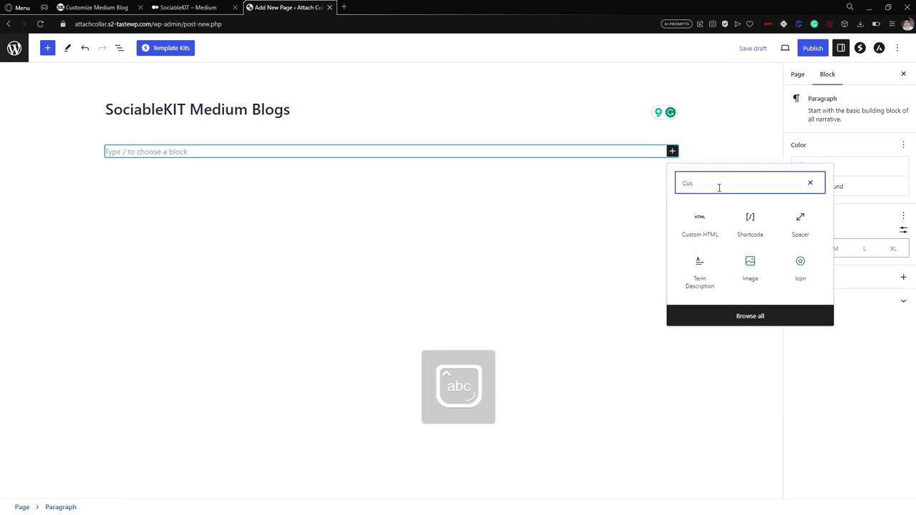
click(702, 221)
right_click(158, 154)
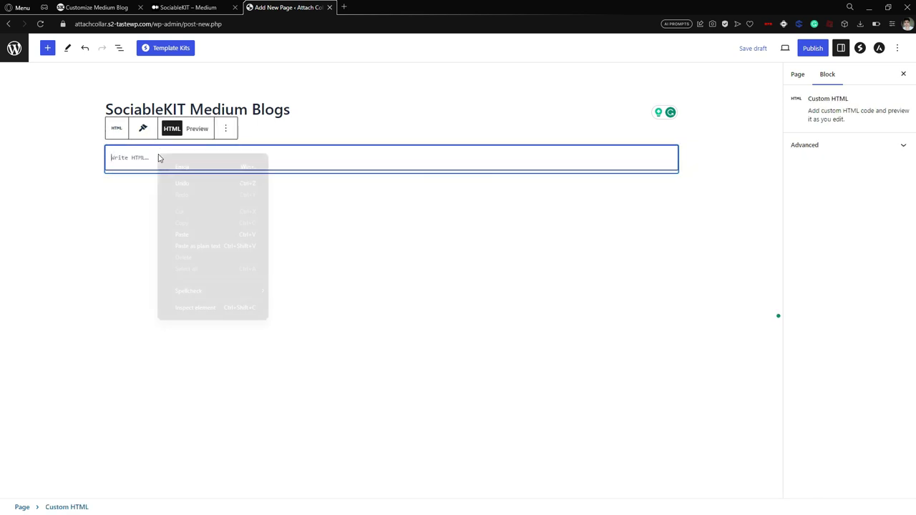
click(182, 235)
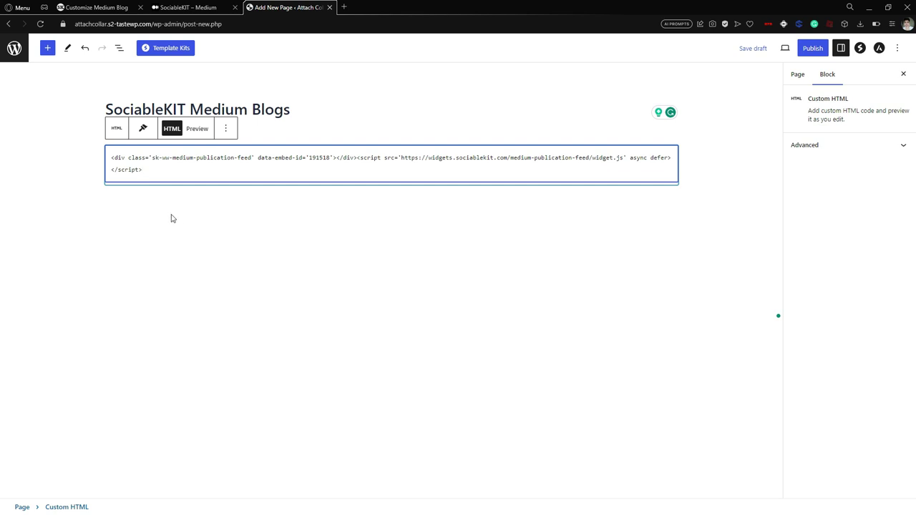
click(172, 219)
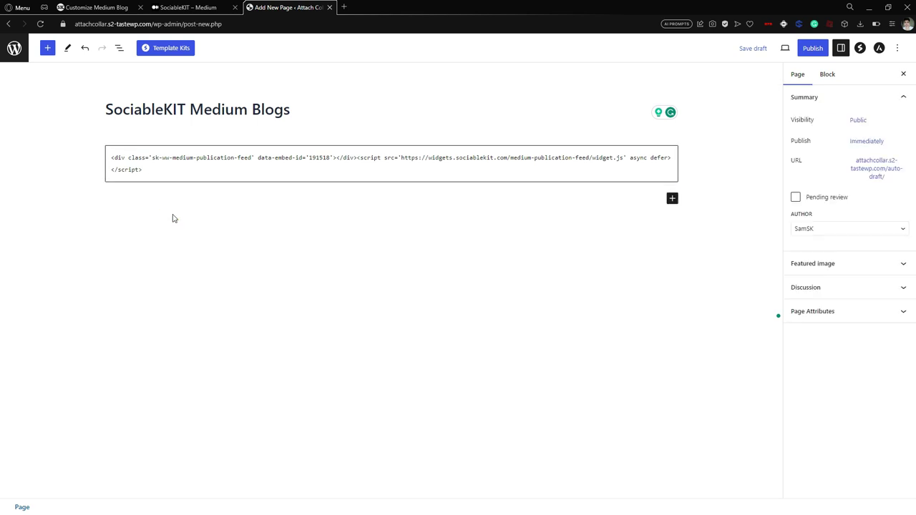
Publish the SociableKIT Medium Blogs page, confirm, and view it live
click(807, 55)
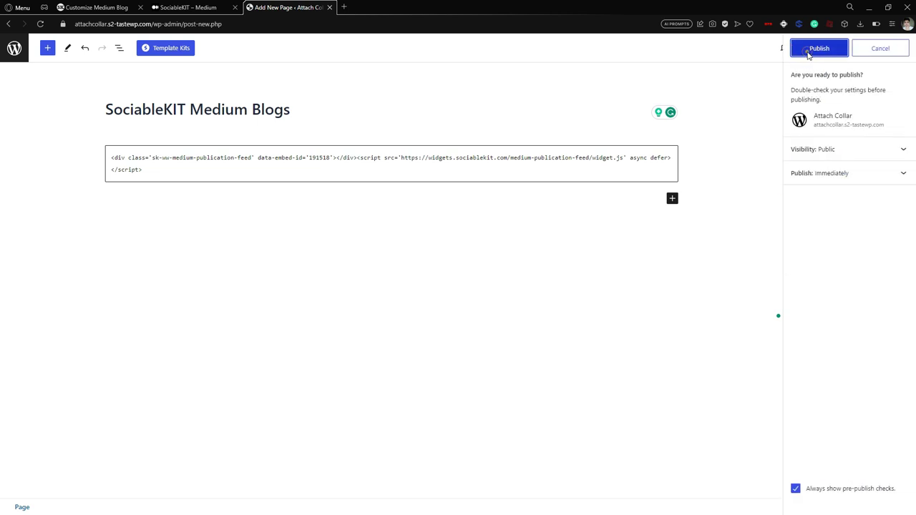
click(807, 54)
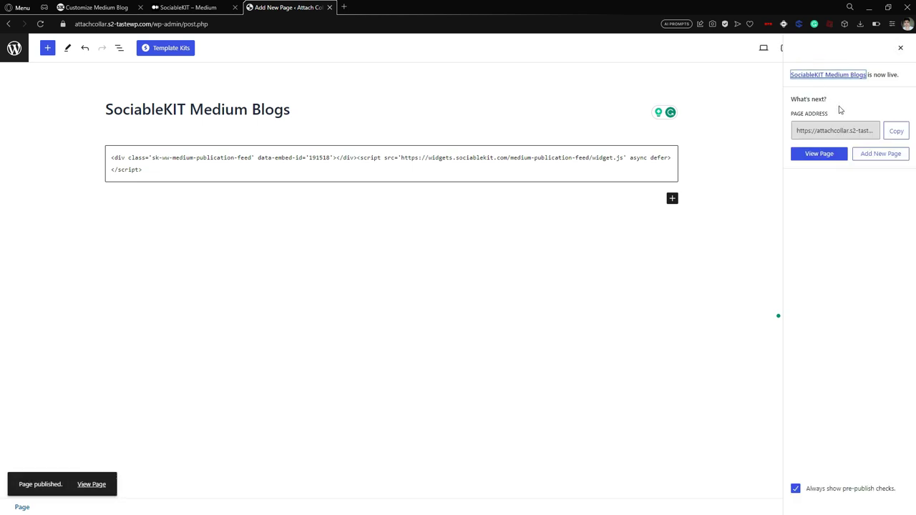
click(830, 154)
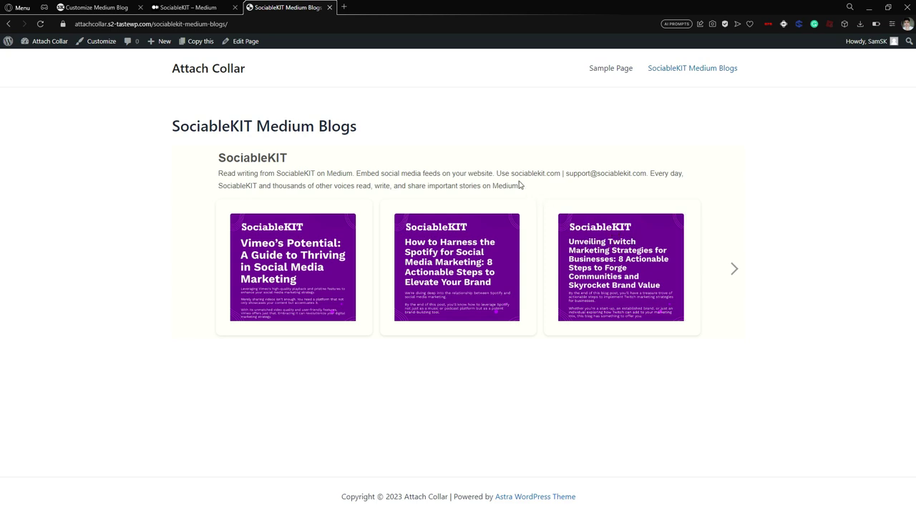
Move the live Medium carousel forward twice and back once, comparing articles with the Medium profile
click(731, 267)
click(729, 266)
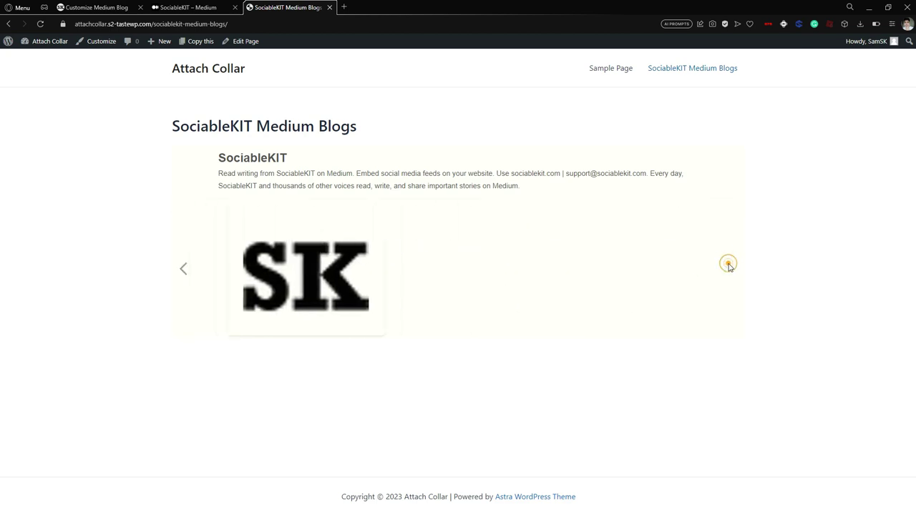
click(183, 266)
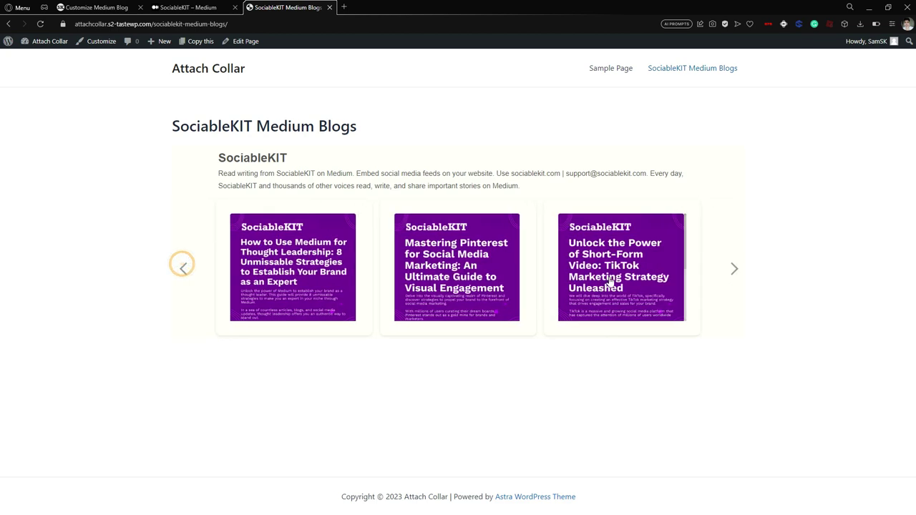
click(190, 8)
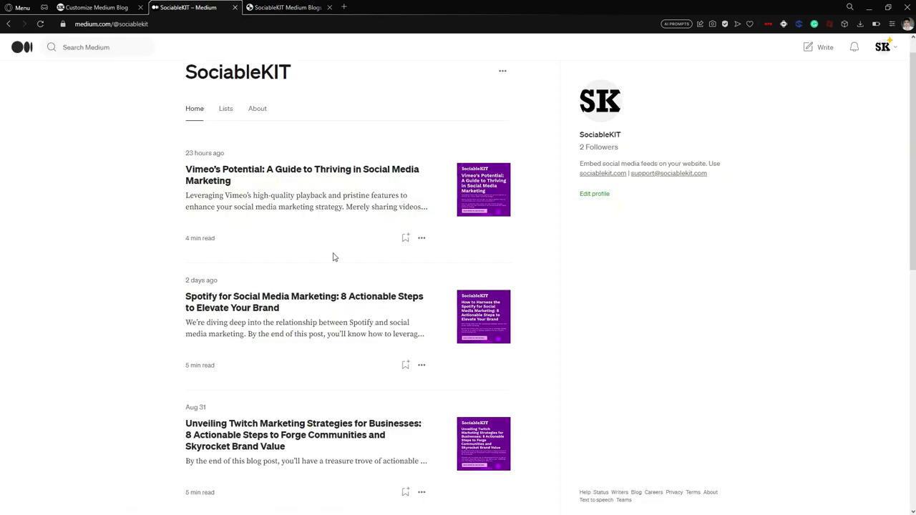
click(286, 7)
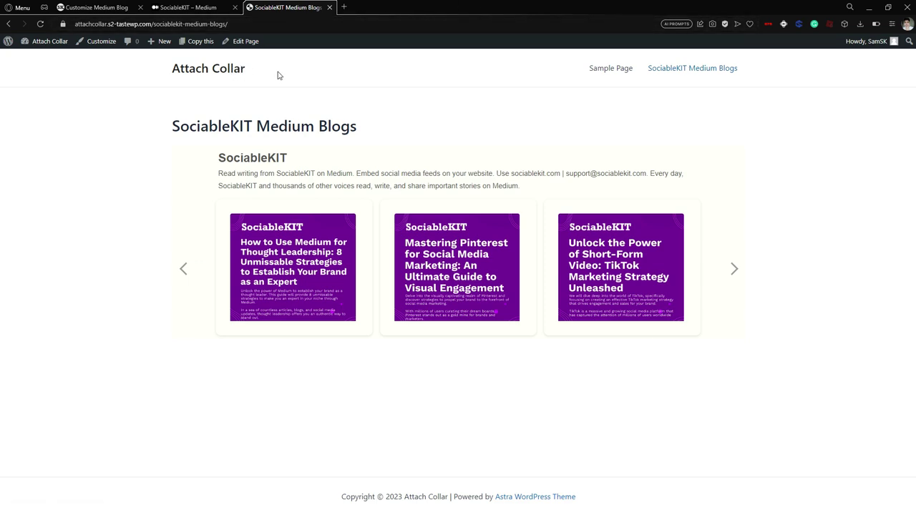
click(345, 7)
Load the SociableKIT website and go to its Pricing page
text(sociablekit)
key(Return)
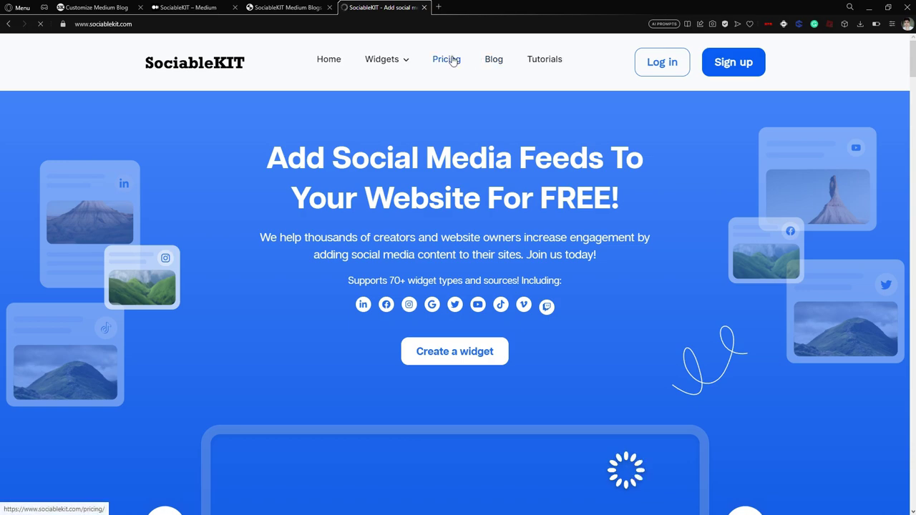
click(452, 60)
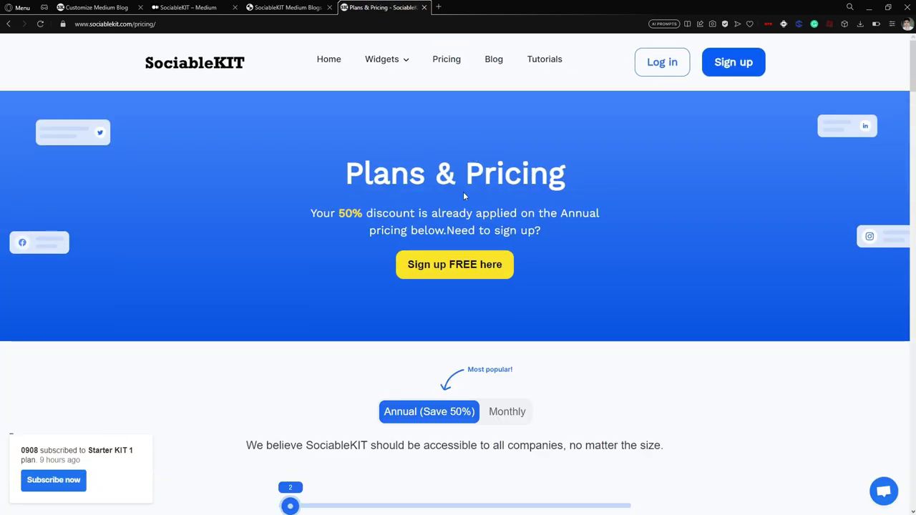
Review the plans (Basic free, Starter $10, Business $20, Elite $30), comparing monthly and annual billing
scroll(463, 192, down, 6)
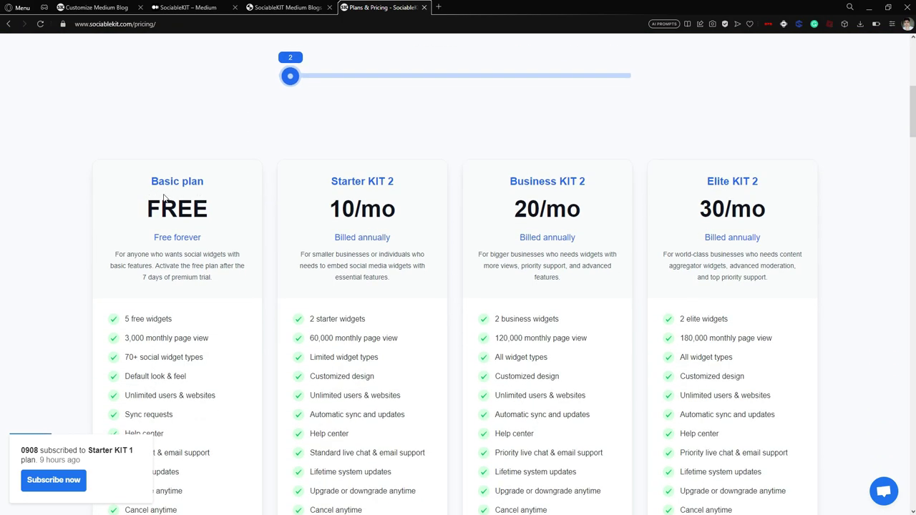
scroll(168, 193, down, 1)
scroll(208, 272, down, 1)
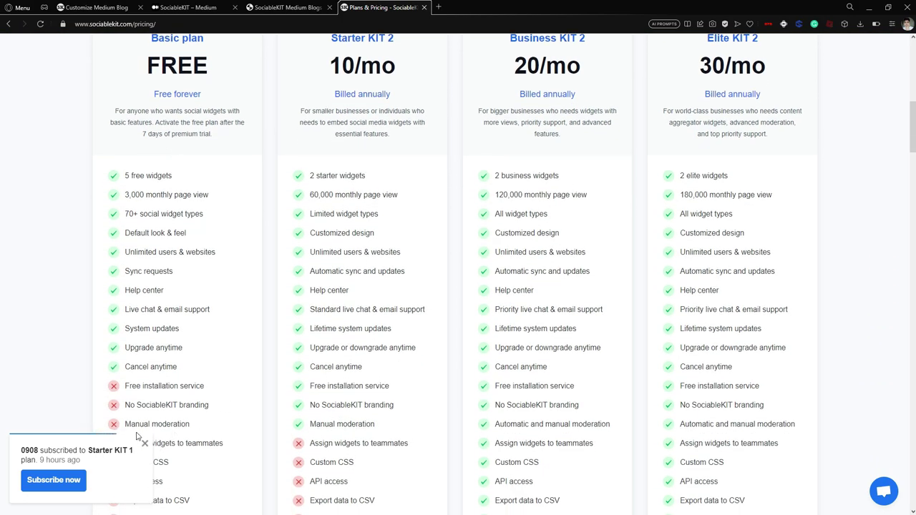
scroll(260, 432, down, 1)
scroll(204, 434, down, 1)
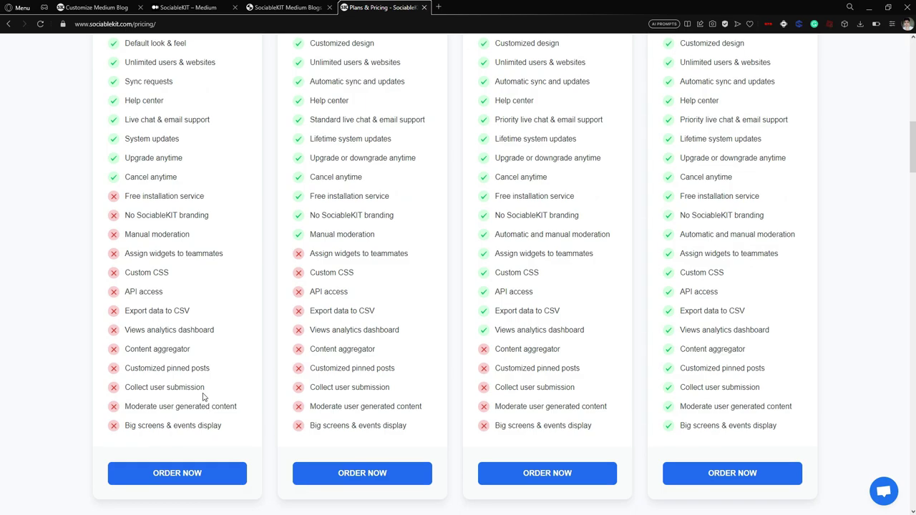
scroll(214, 322, up, 4)
scroll(168, 248, down, 1)
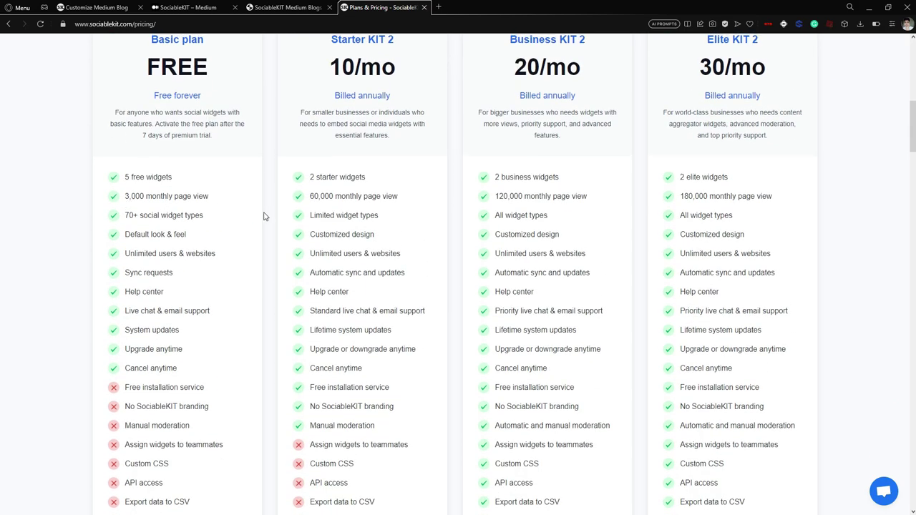
scroll(264, 217, up, 1)
scroll(362, 215, down, 4)
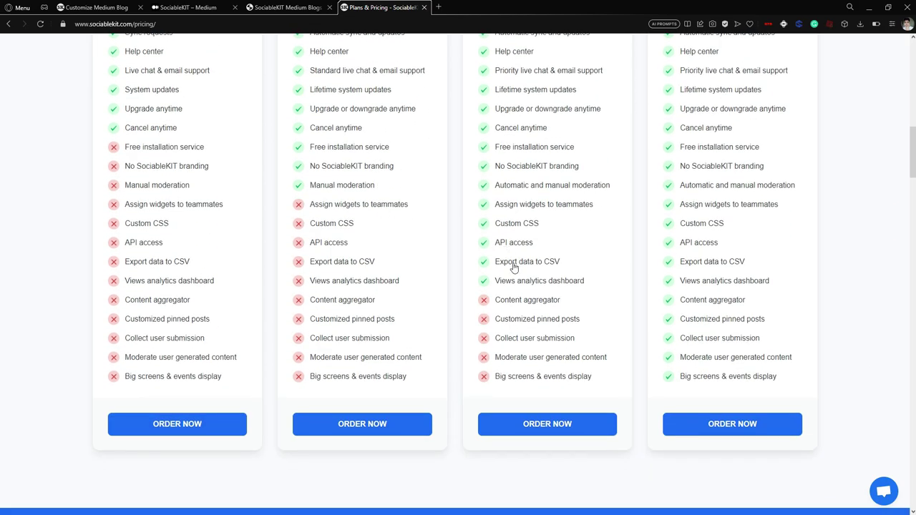
scroll(504, 262, up, 4)
scroll(563, 239, down, 2)
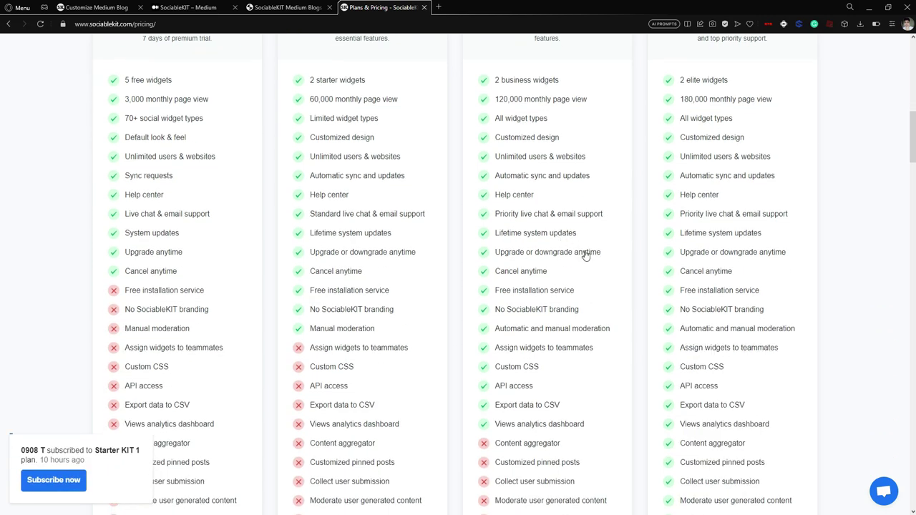
scroll(690, 242, up, 2)
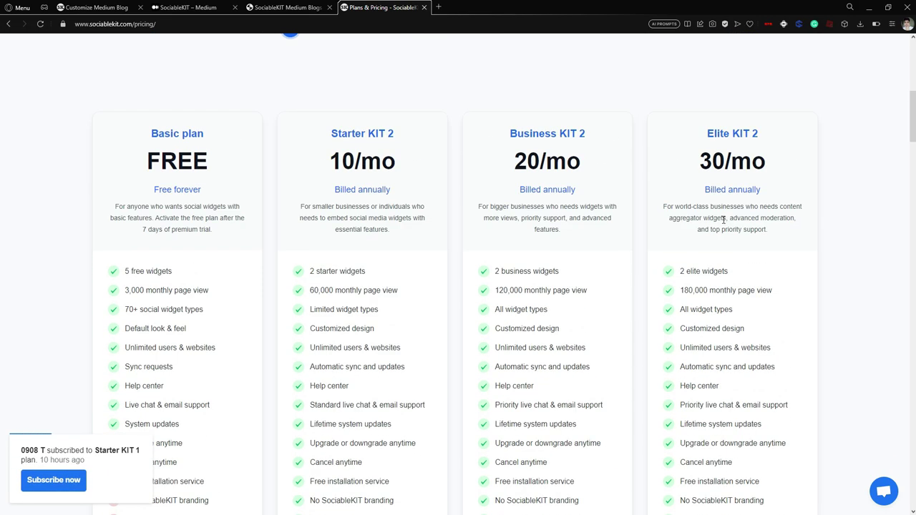
scroll(723, 221, up, 3)
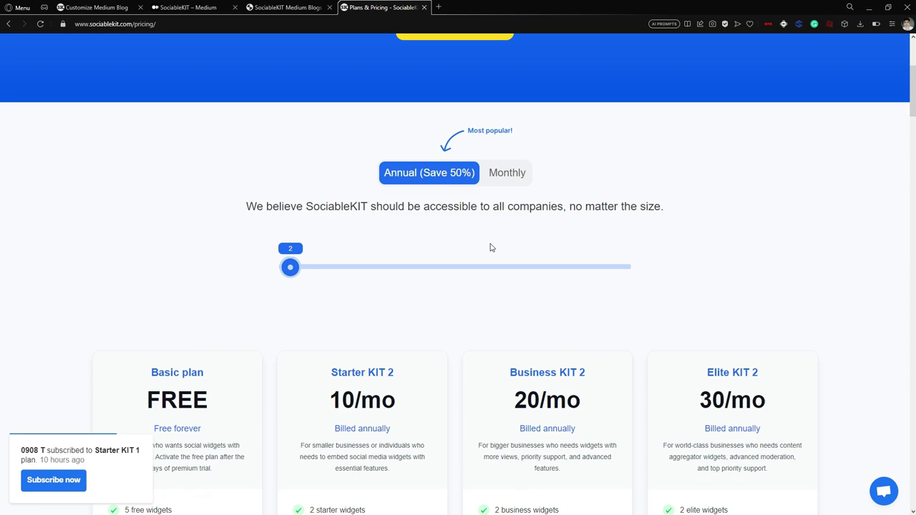
scroll(491, 247, up, 3)
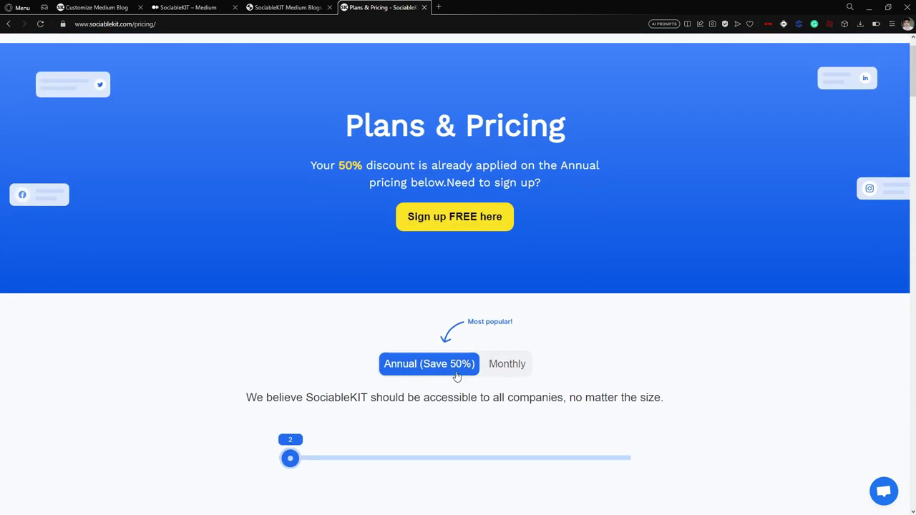
click(496, 365)
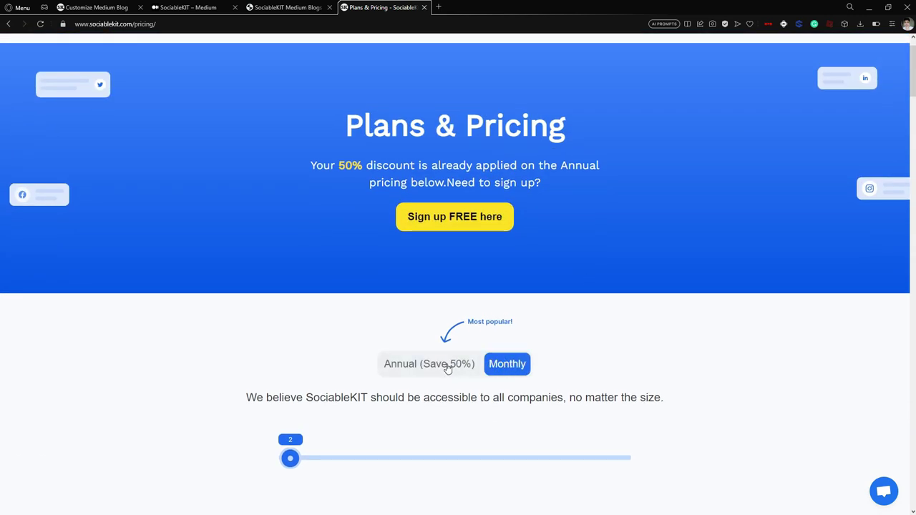
click(448, 368)
scroll(660, 315, up, 1)
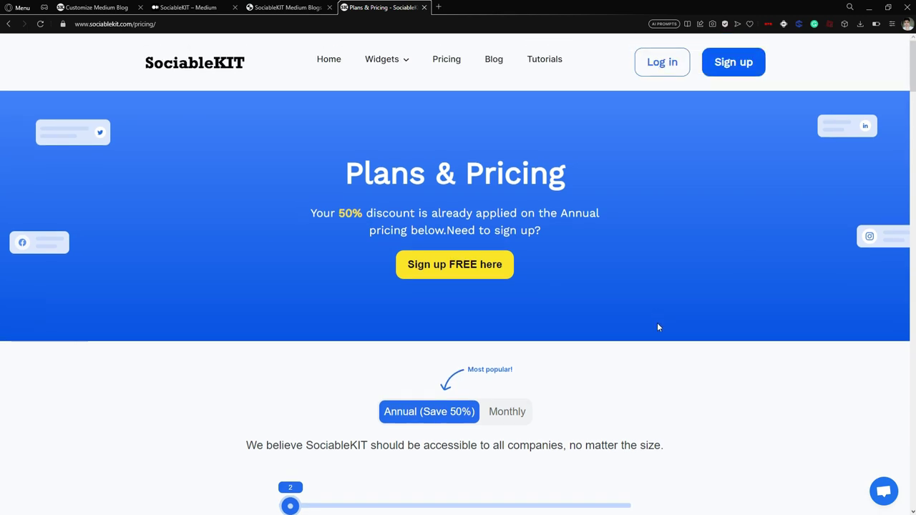